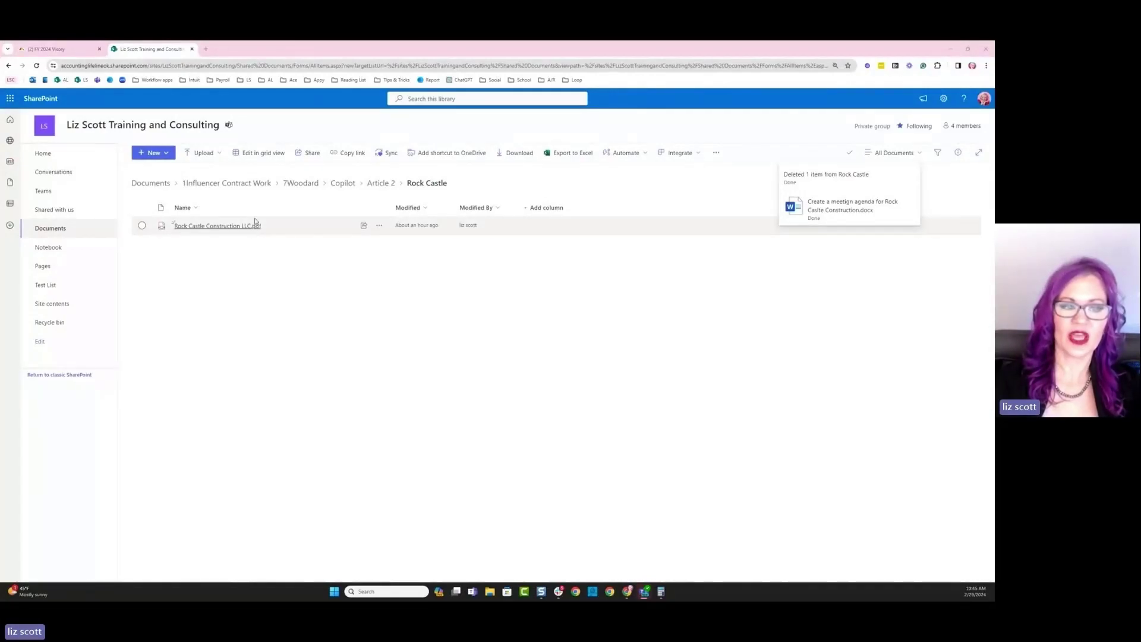
Create a new blank Word document in the Rock Castle library.
{"action": "left_click", "coordinate": [155, 154]}
{"action": "left_click", "coordinate": [152, 186]}
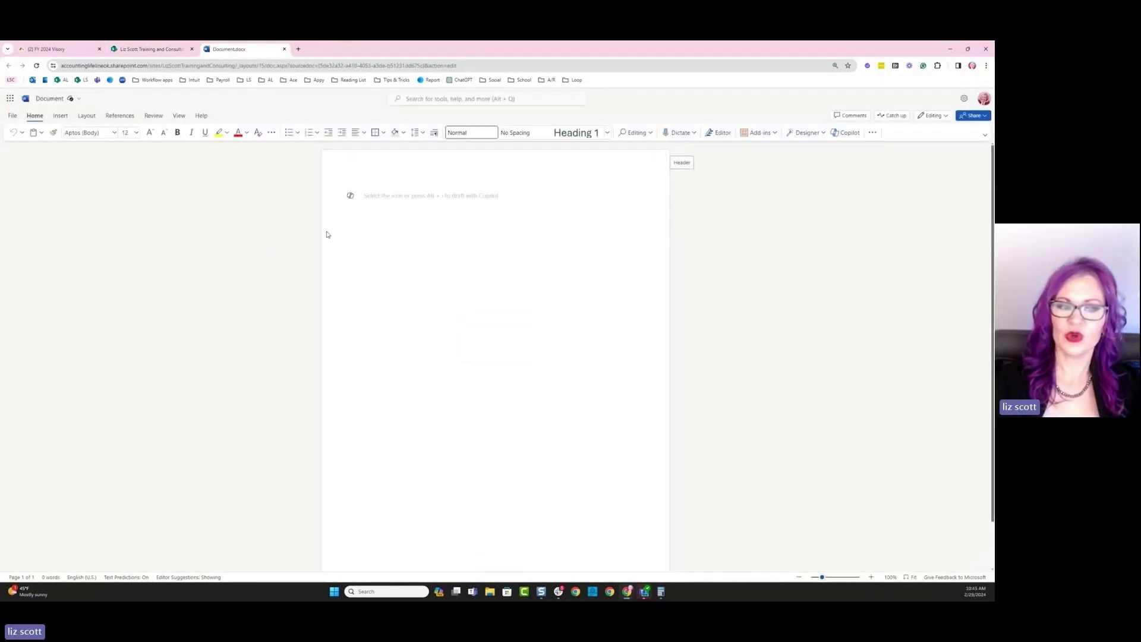
Paste the prepared meeting-agenda prompt into Draft with Copilot and add 'via QuickBooks Online'.
{"action": "left_click", "coordinate": [351, 196]}
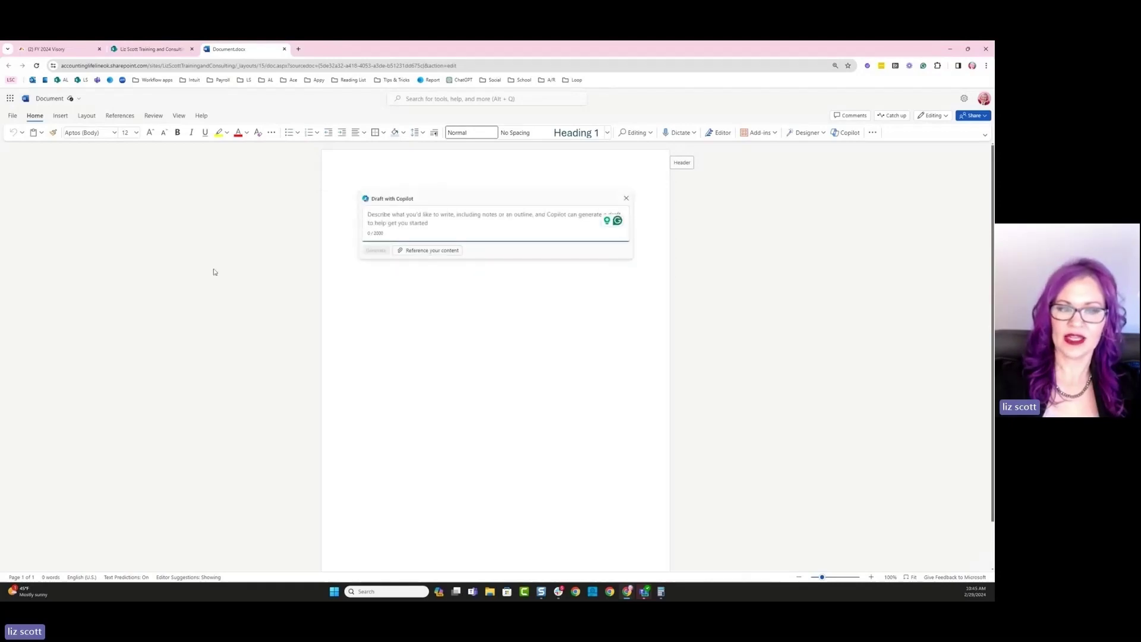
{"action": "type", "text": "Create a meeting agenda for Rock Caslte Construction, LLC  Include: Meeting time: 10 am CST Date: 3/15 Location: Teams  We will review last month's financial statements  Look at expenses to increase profitability  Create Action items"}
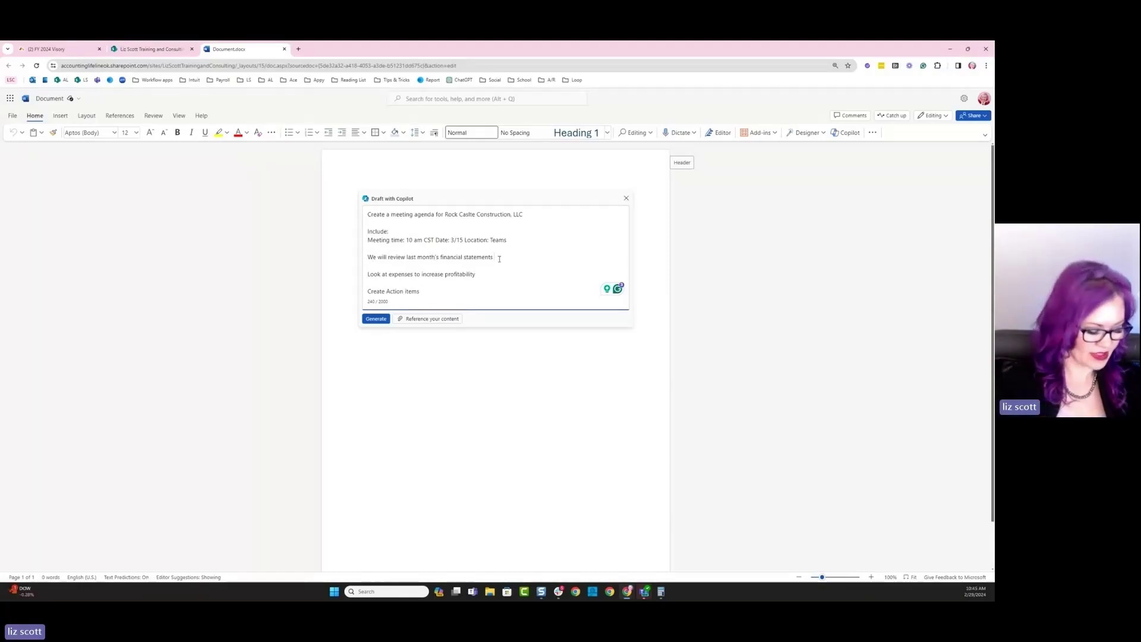
{"action": "type", "text": "vi"}
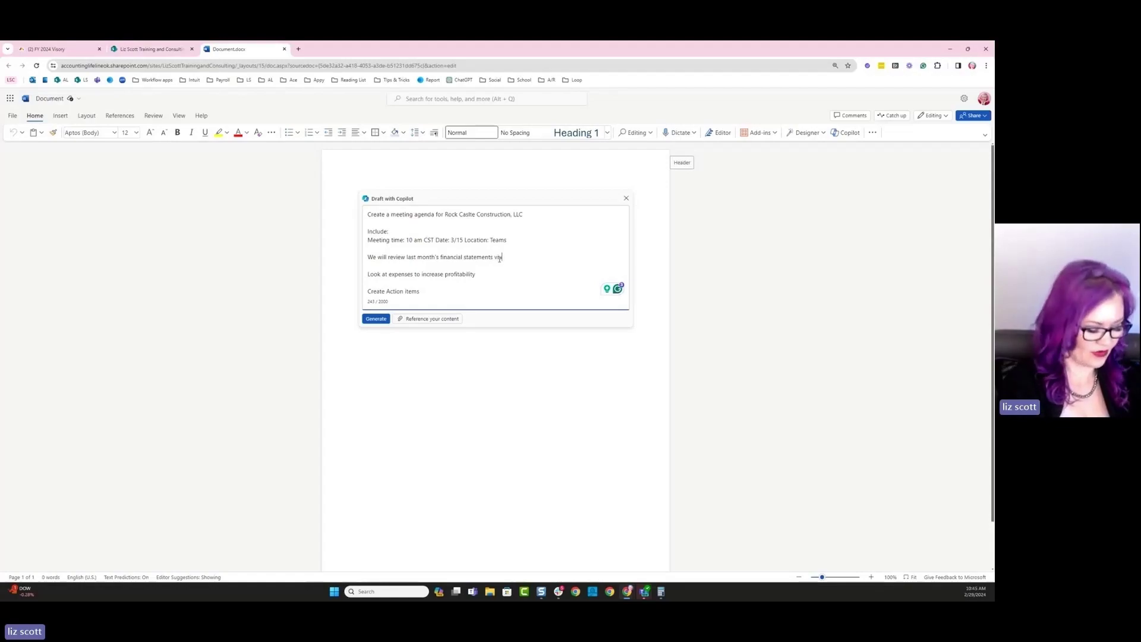
{"action": "type", "text": "a "}
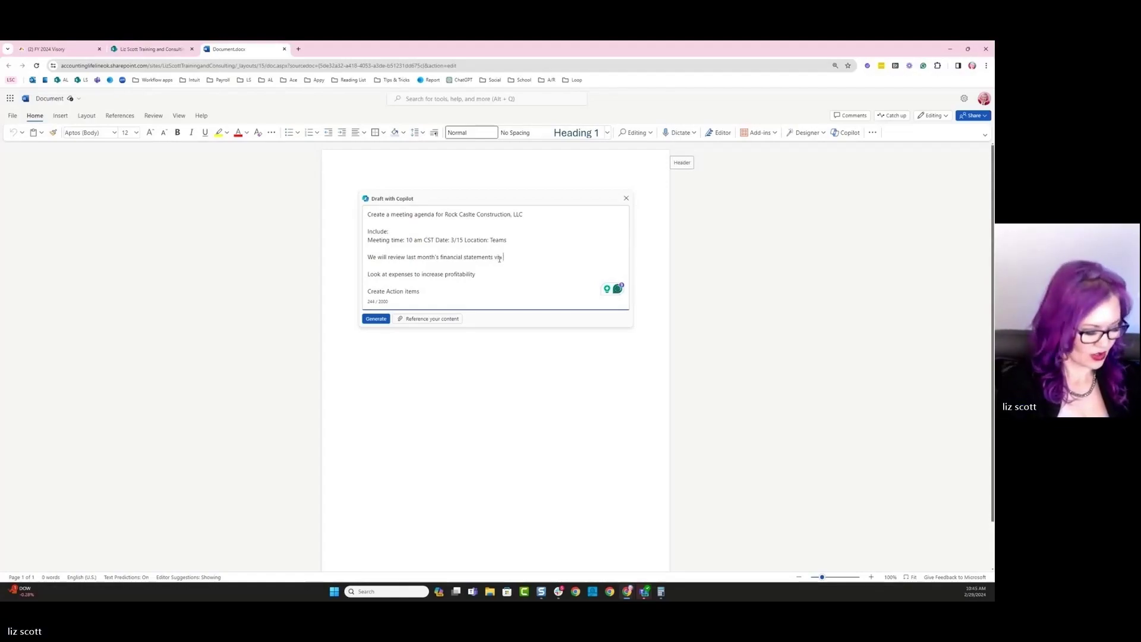
{"action": "type", "text": "QuickBoo"}
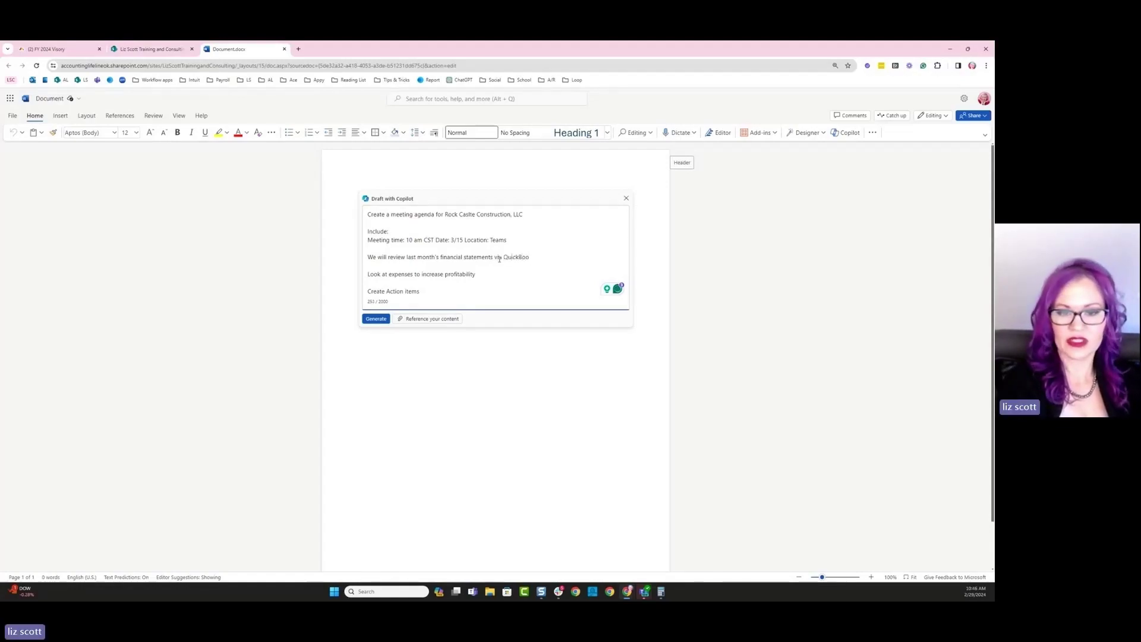
{"action": "type", "text": "ks Onli"}
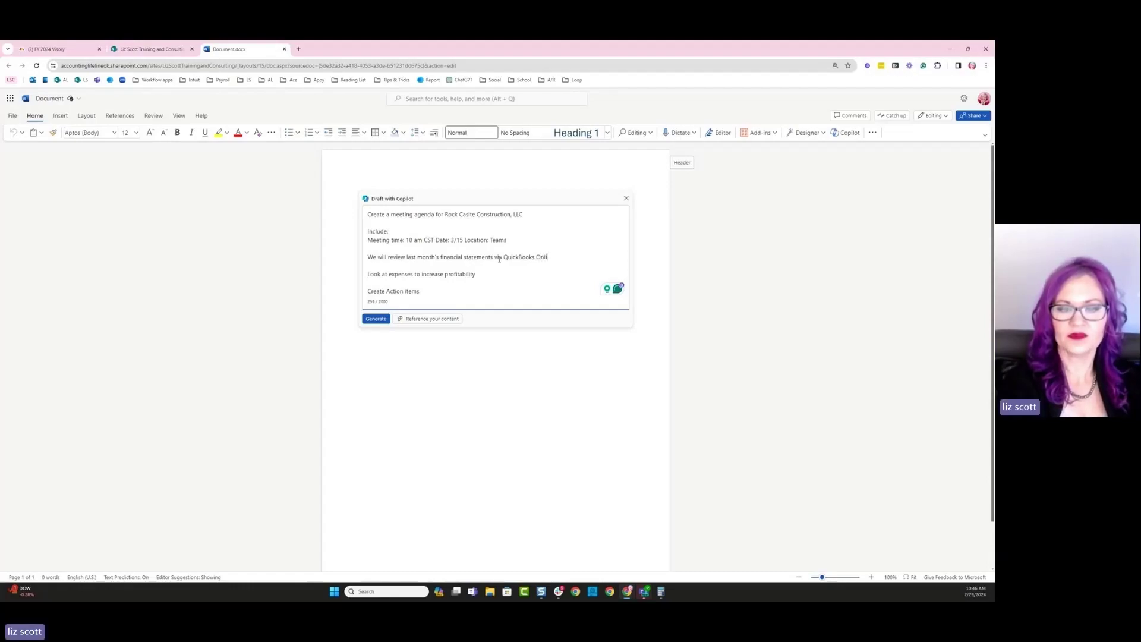
{"action": "type", "text": "ne"}
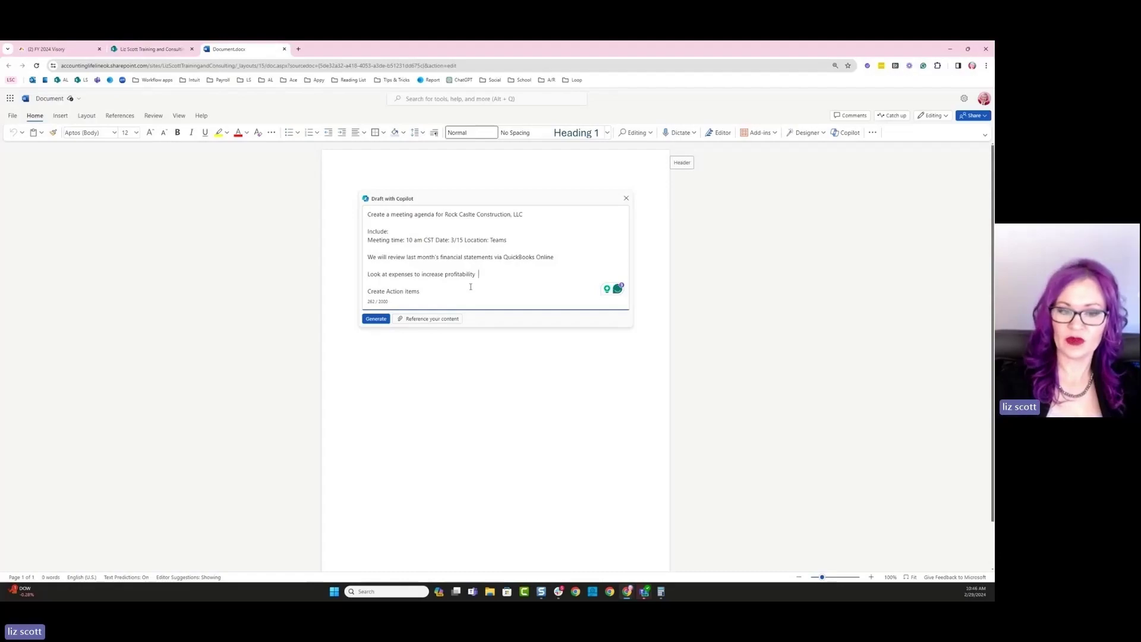
Add a 'Where can we cut costs' line and insert 'follow up' before Action.
{"action": "left_click", "coordinate": [484, 282]}
{"action": "key", "text": "Return"}
{"action": "type", "text": "W"}
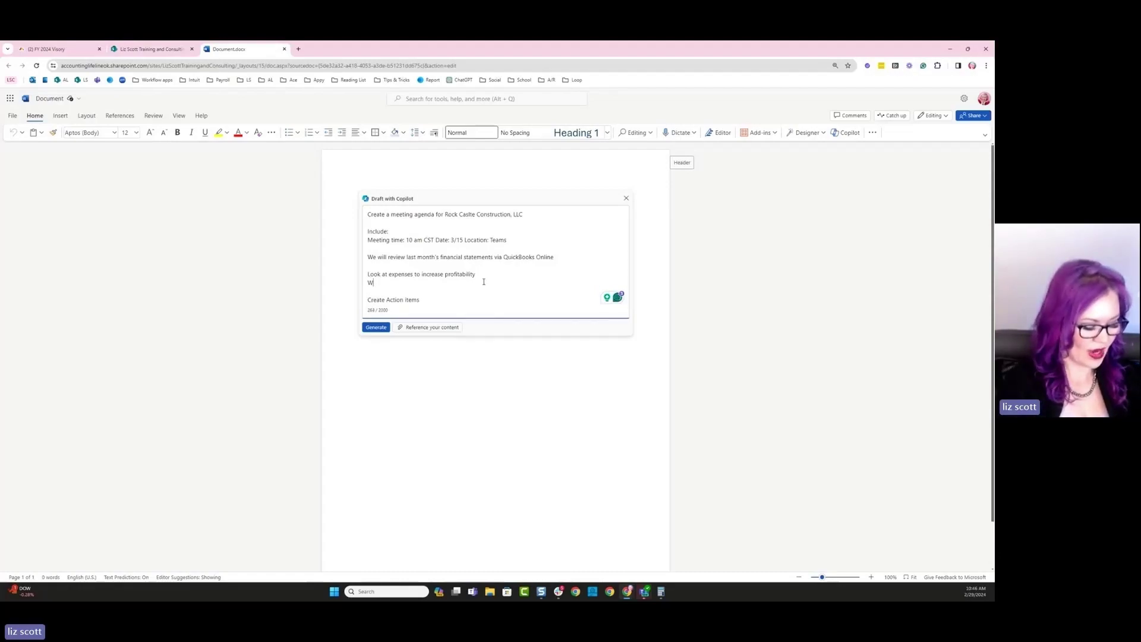
{"action": "type", "text": "here can we cus"}
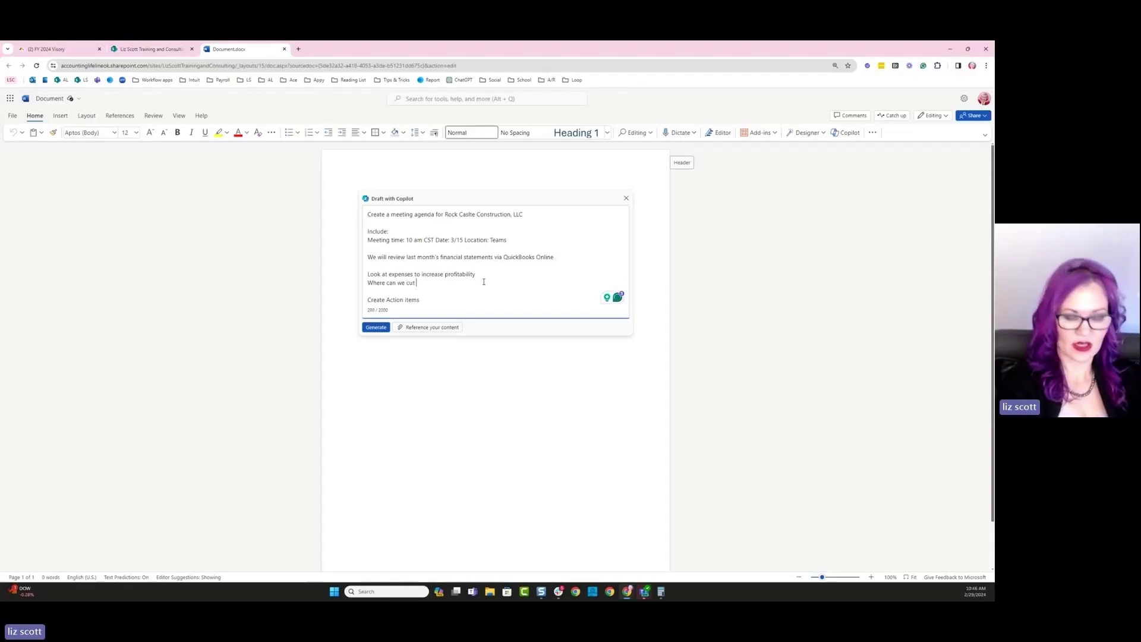
{"action": "type", "text": " costs"}
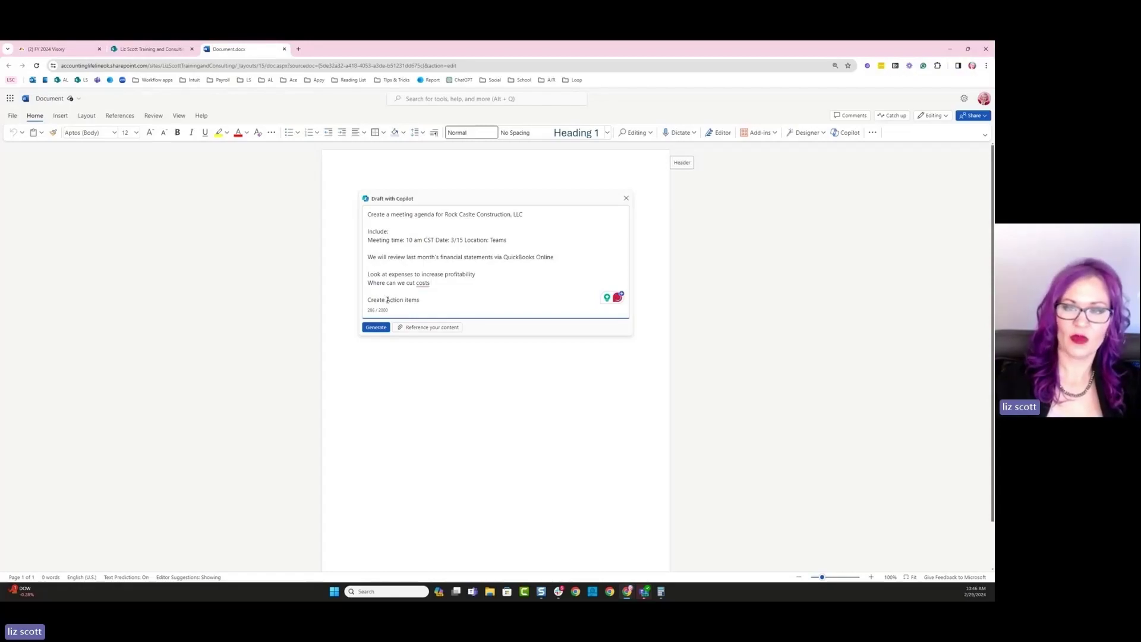
{"action": "left_click", "coordinate": [387, 300]}
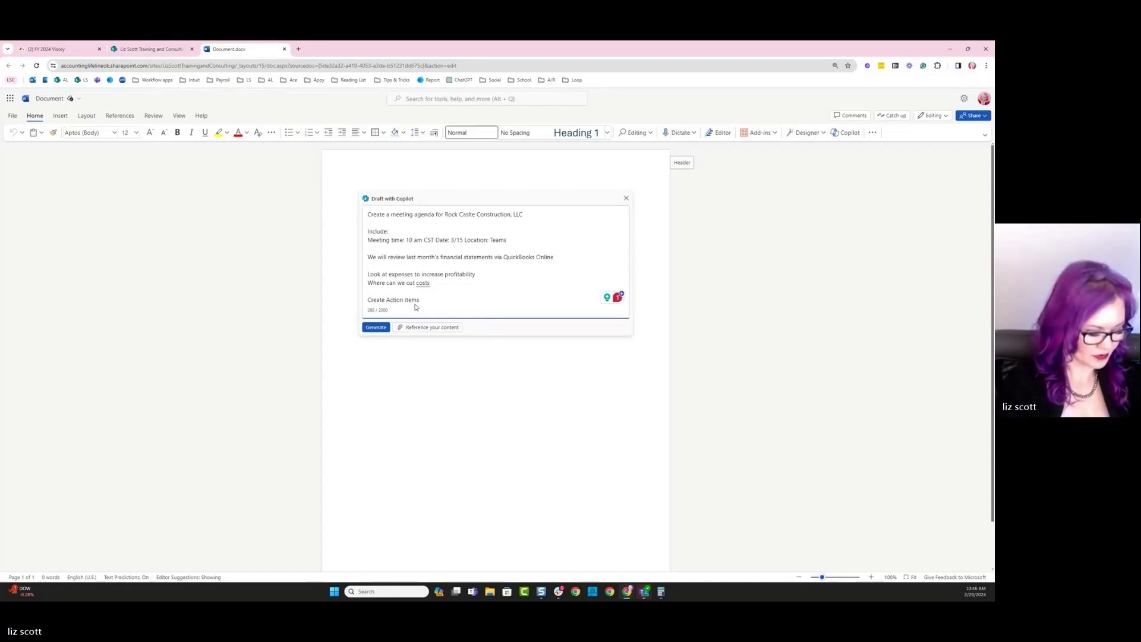
{"action": "type", "text": "foll"}
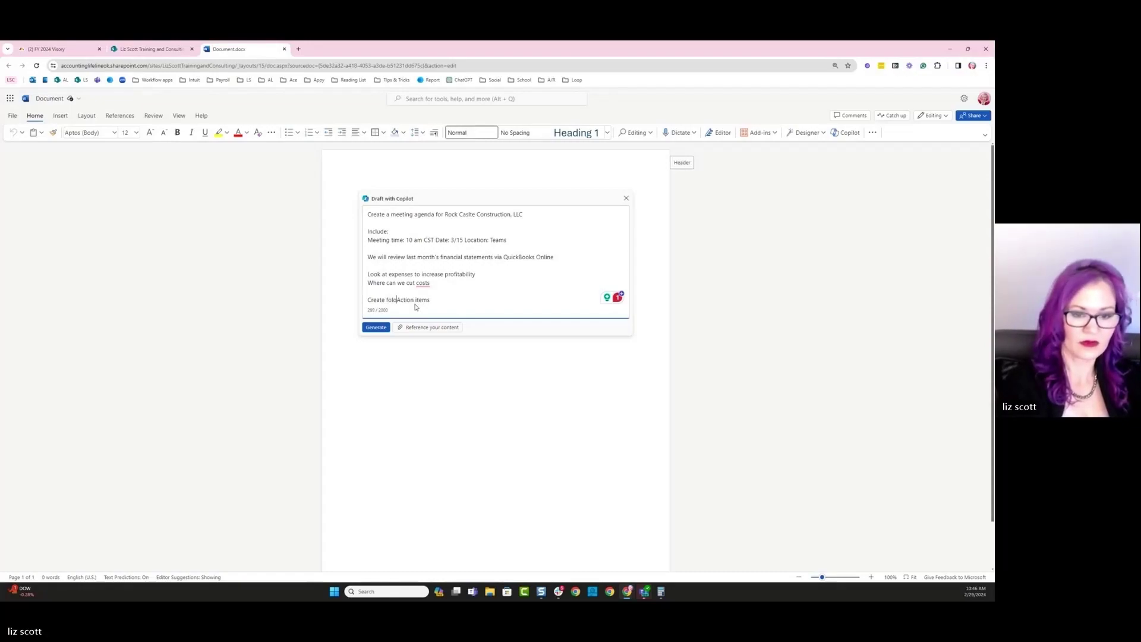
{"action": "type", "text": "ow up"}
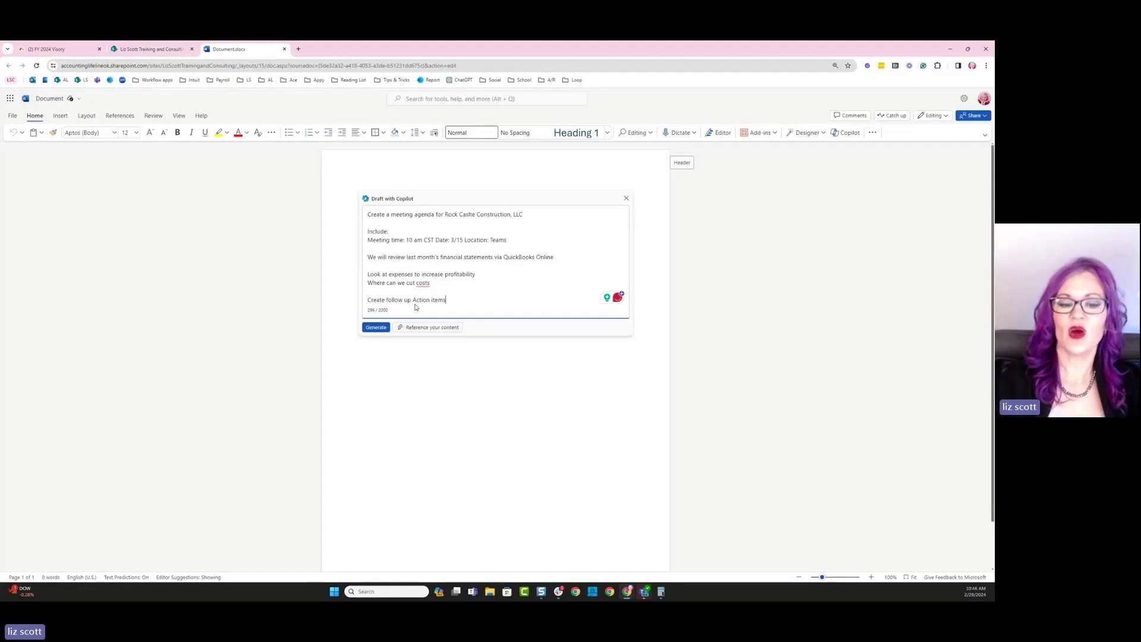
Generate Copilot's three-section Rock Castle Construction agenda for the 3/15, 10 am CST Teams meeting.
{"action": "left_click", "coordinate": [376, 327]}
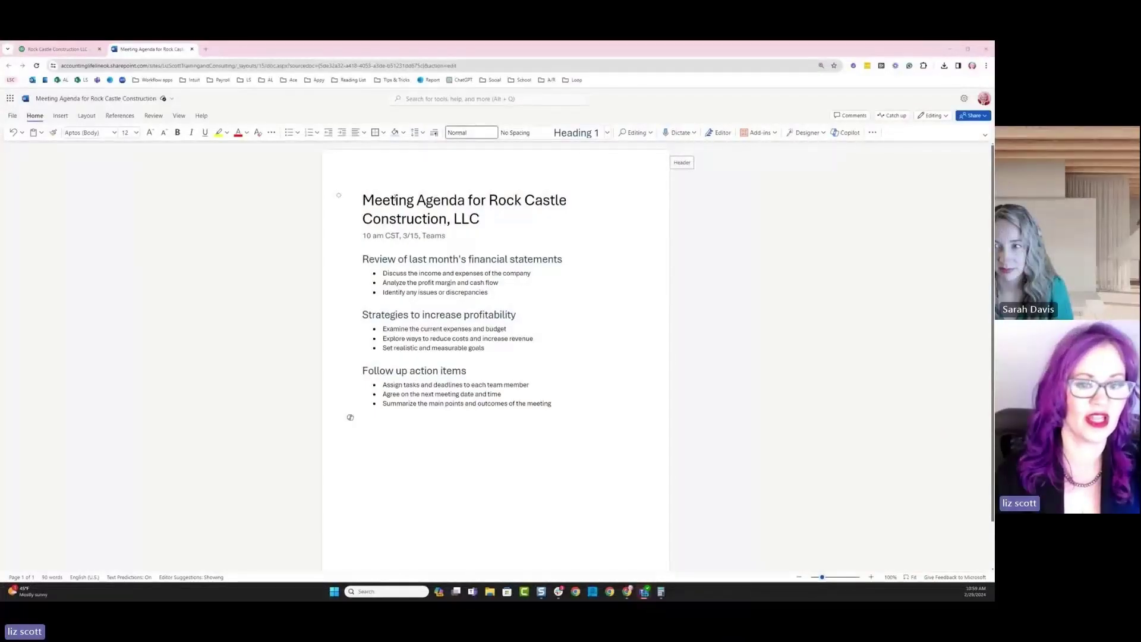
Open the January 2024 Profit and Loss report and scroll from income to net income.
{"action": "left_click", "coordinate": [74, 49]}
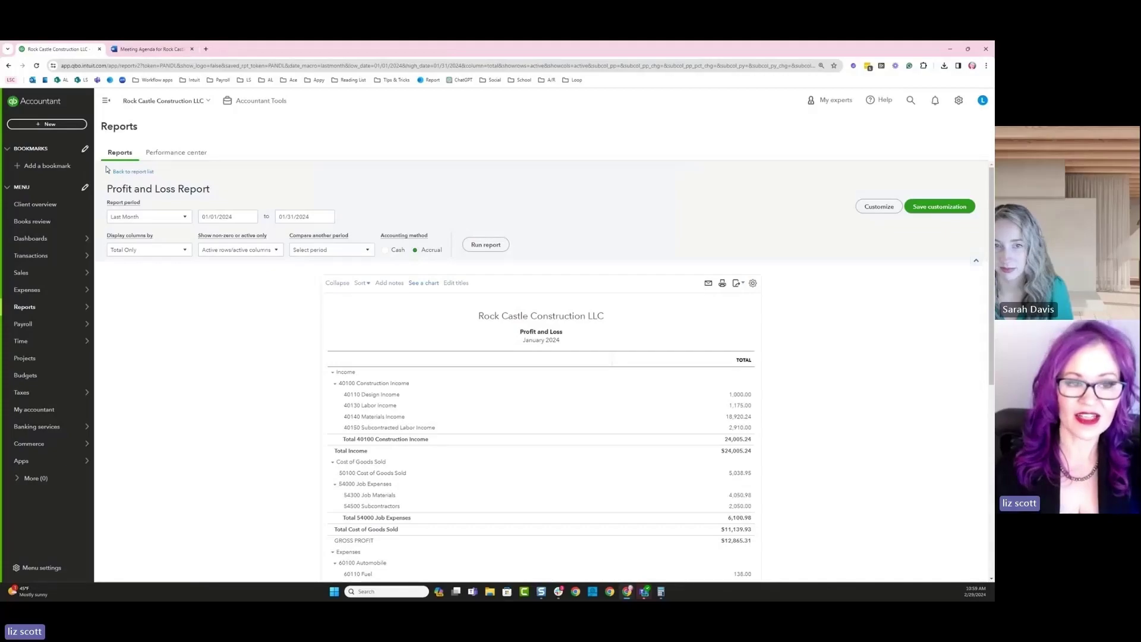
{"action": "scroll", "coordinate": [196, 352], "scroll_direction": "down", "scroll_amount": 2}
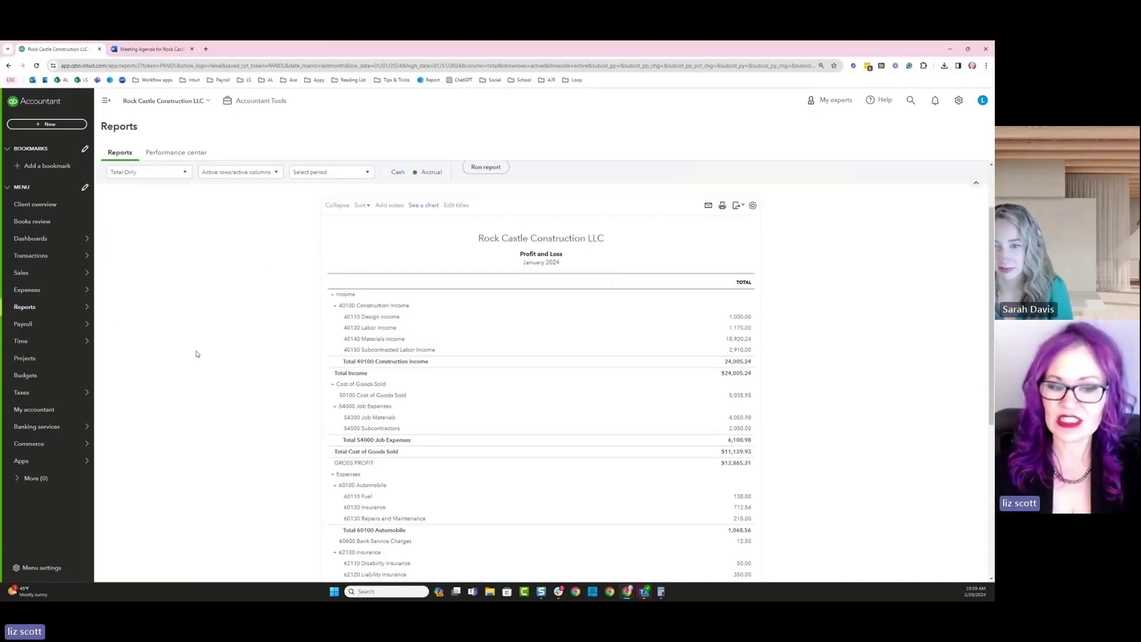
{"action": "scroll", "coordinate": [196, 354], "scroll_direction": "down", "scroll_amount": 1}
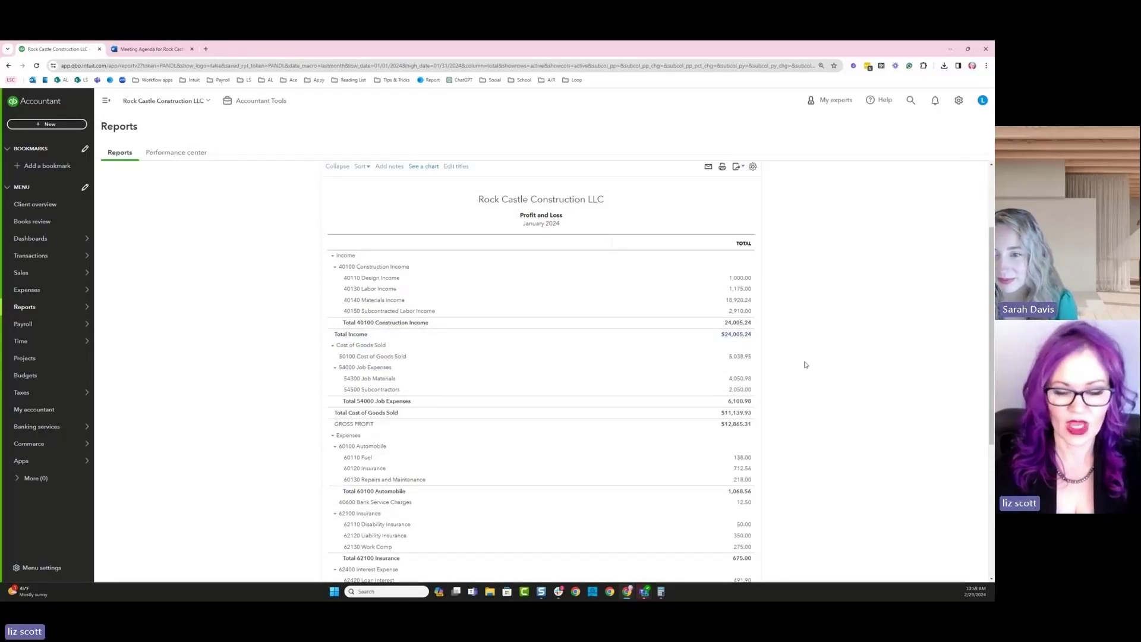
{"action": "scroll", "coordinate": [761, 359], "scroll_direction": "down", "scroll_amount": 1}
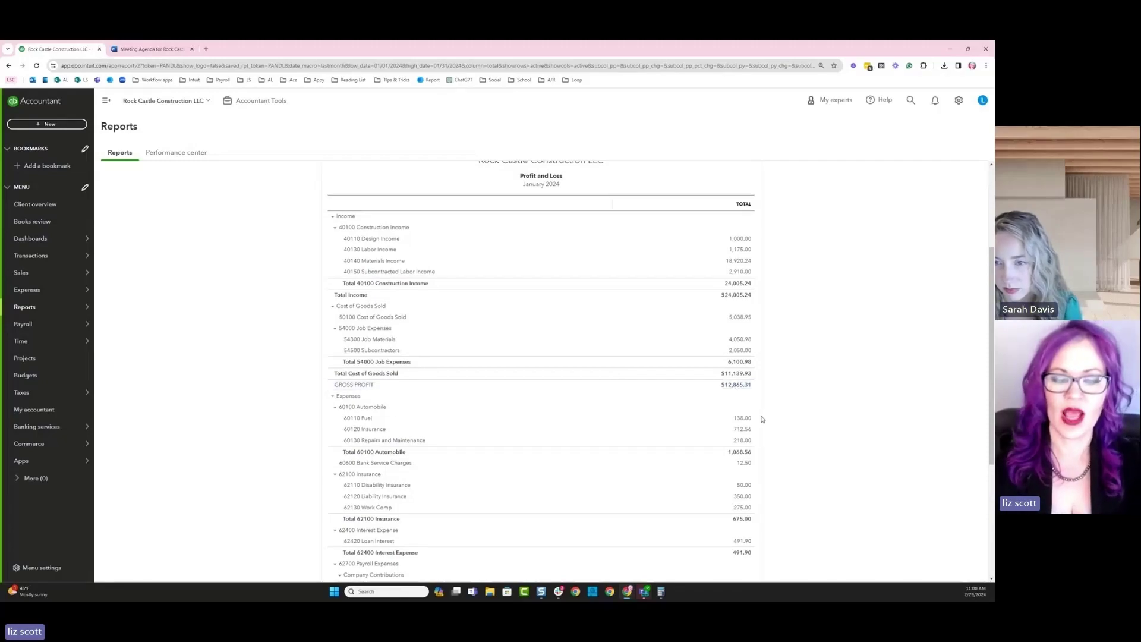
{"action": "scroll", "coordinate": [760, 419], "scroll_direction": "down", "scroll_amount": 1}
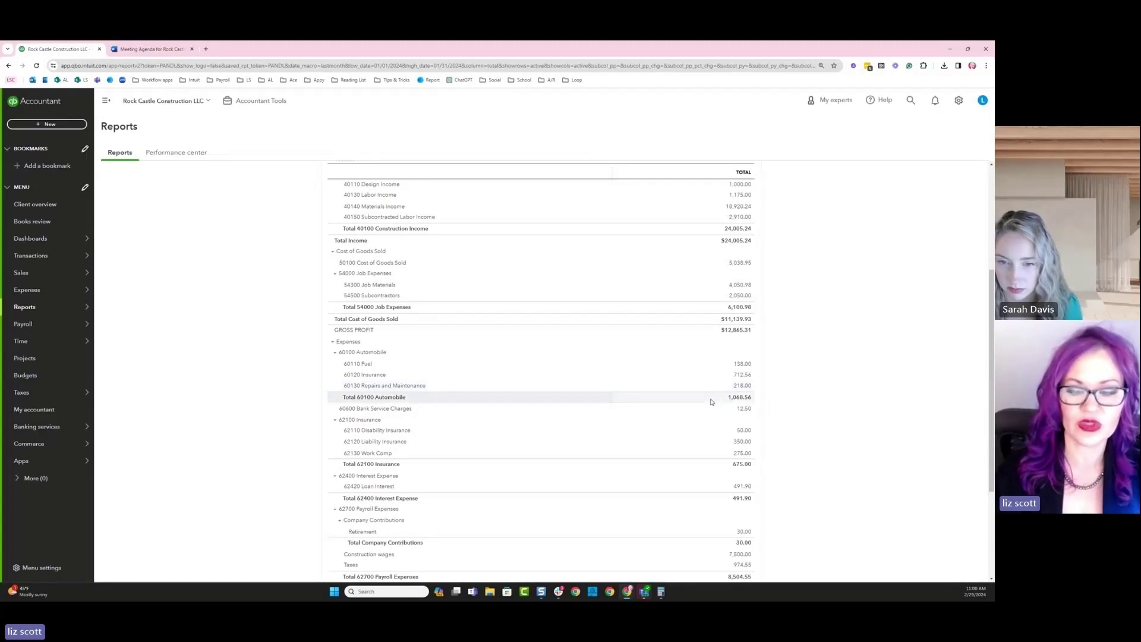
{"action": "scroll", "coordinate": [713, 404], "scroll_direction": "down", "scroll_amount": 1}
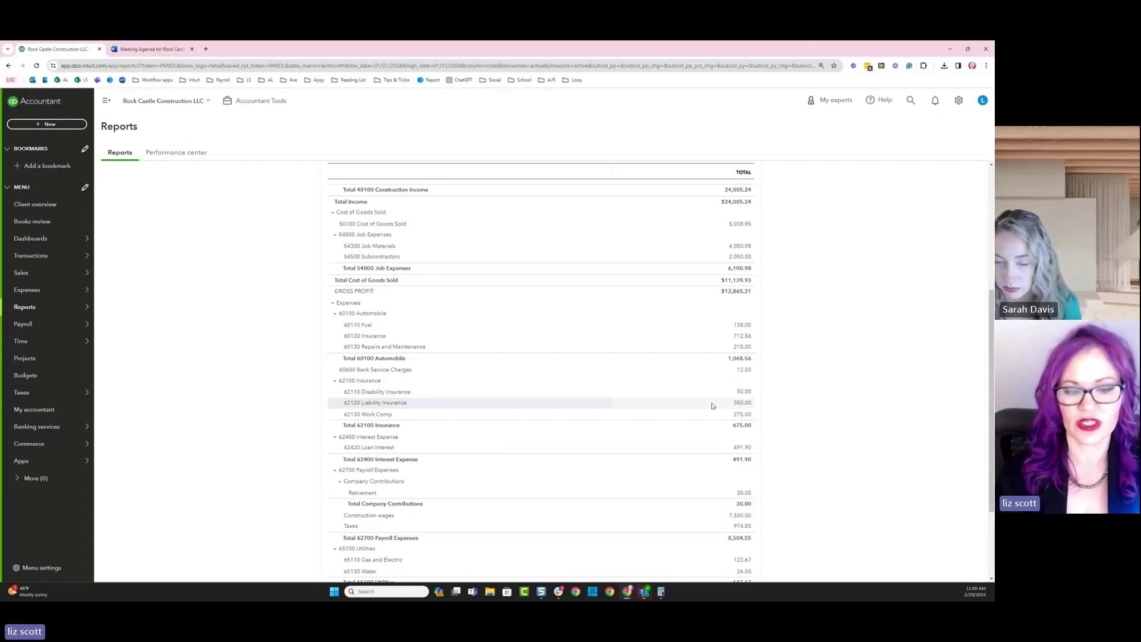
{"action": "scroll", "coordinate": [712, 405], "scroll_direction": "down", "scroll_amount": 1}
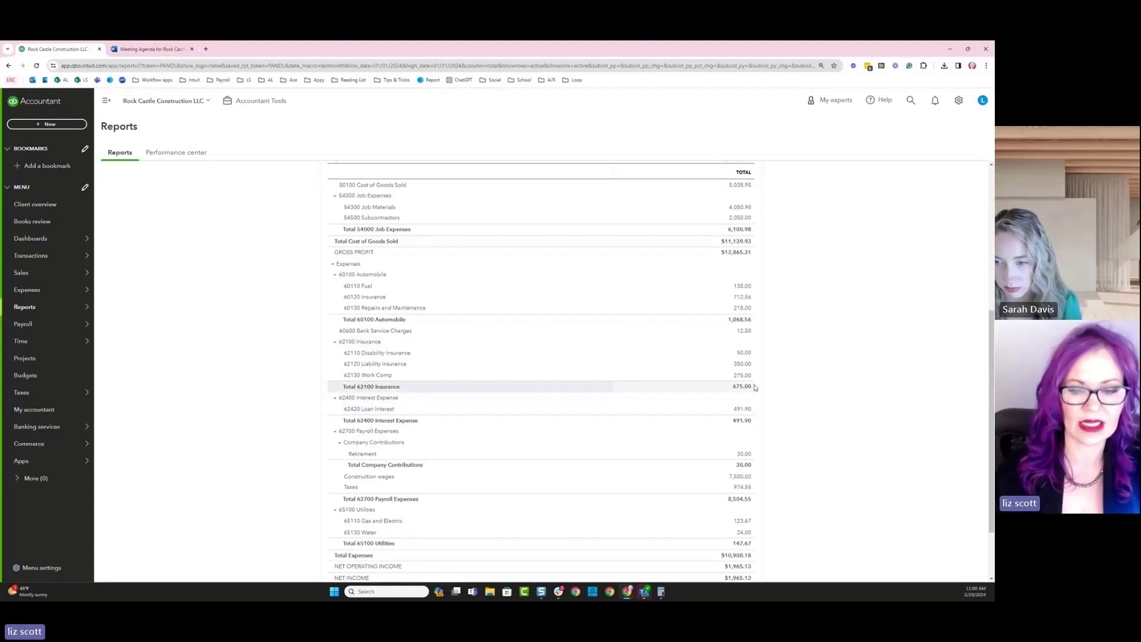
{"action": "scroll", "coordinate": [755, 387], "scroll_direction": "down", "scroll_amount": 1}
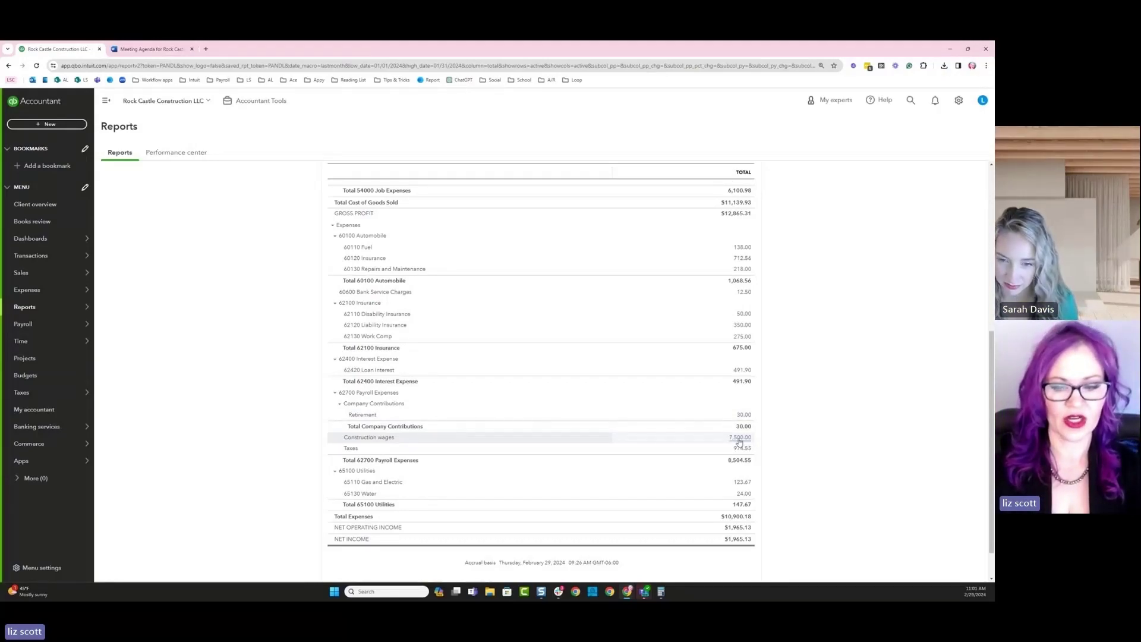
{"action": "scroll", "coordinate": [737, 443], "scroll_direction": "up", "scroll_amount": 3}
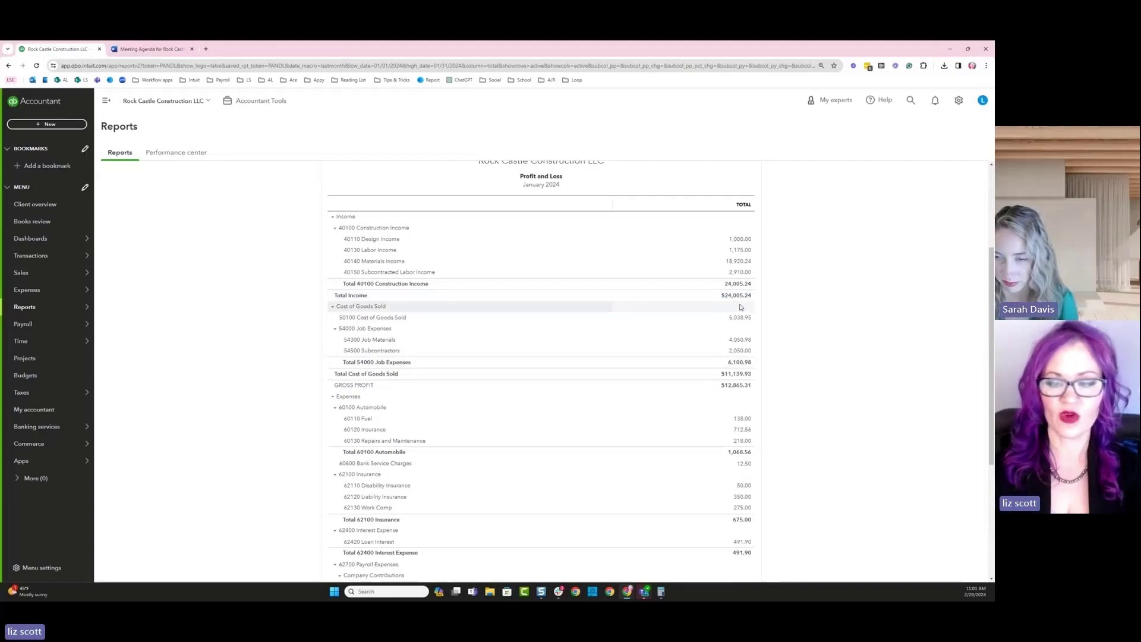
Scroll the Profit and Loss report through the expense lines to net income of $1,965.13.
{"action": "scroll", "coordinate": [741, 314], "scroll_direction": "down", "scroll_amount": 1}
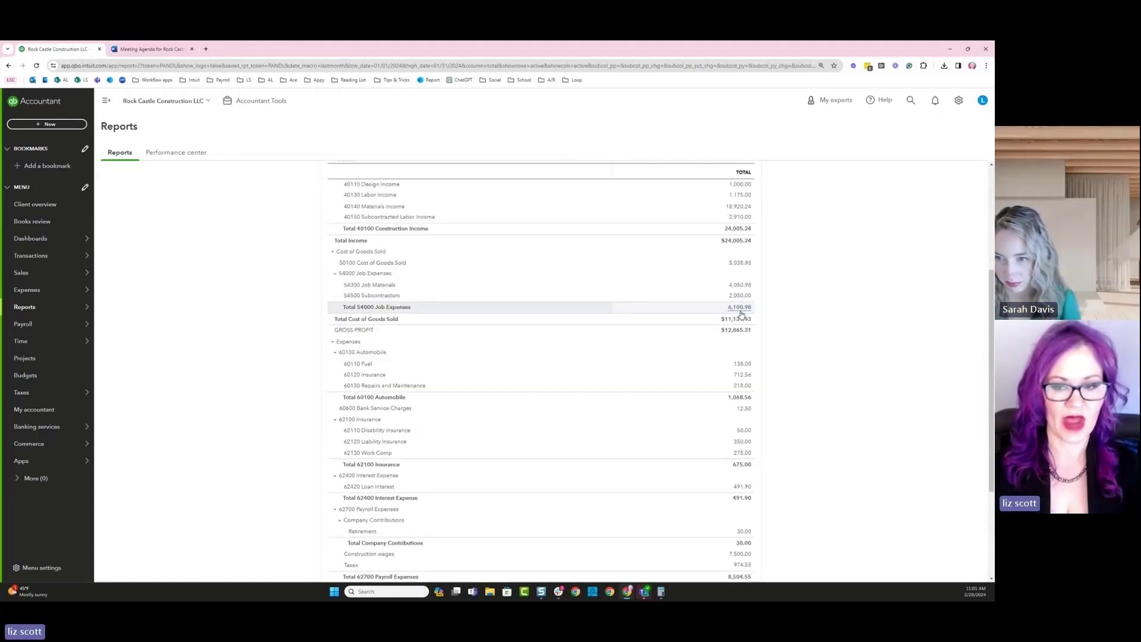
{"action": "scroll", "coordinate": [741, 300], "scroll_direction": "down", "scroll_amount": 1}
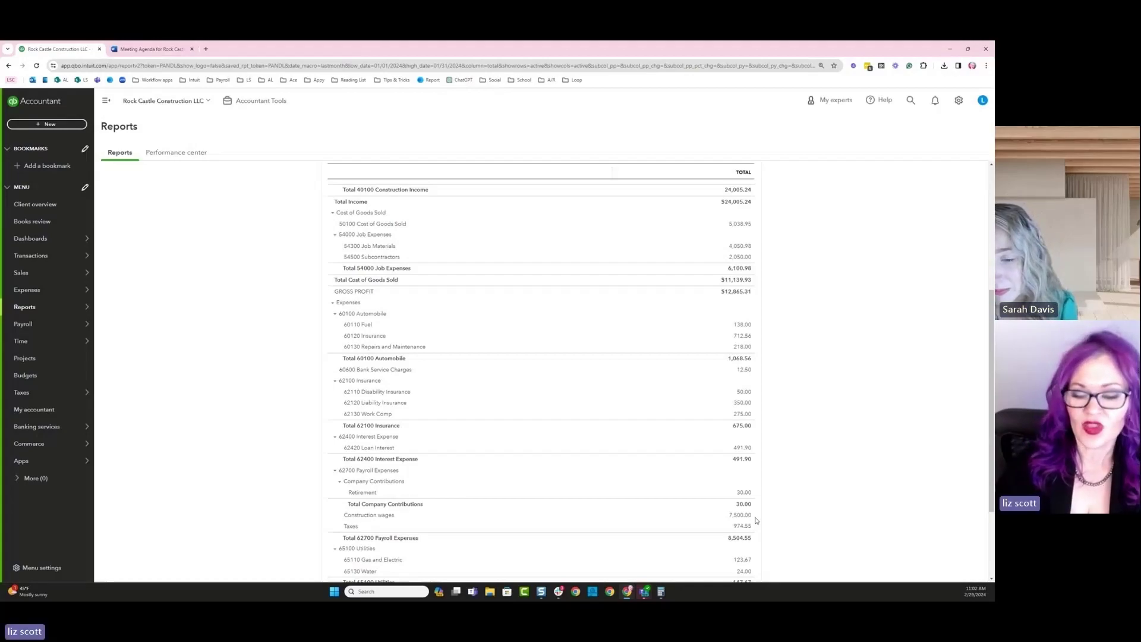
{"action": "scroll", "coordinate": [465, 359], "scroll_direction": "up", "scroll_amount": 4}
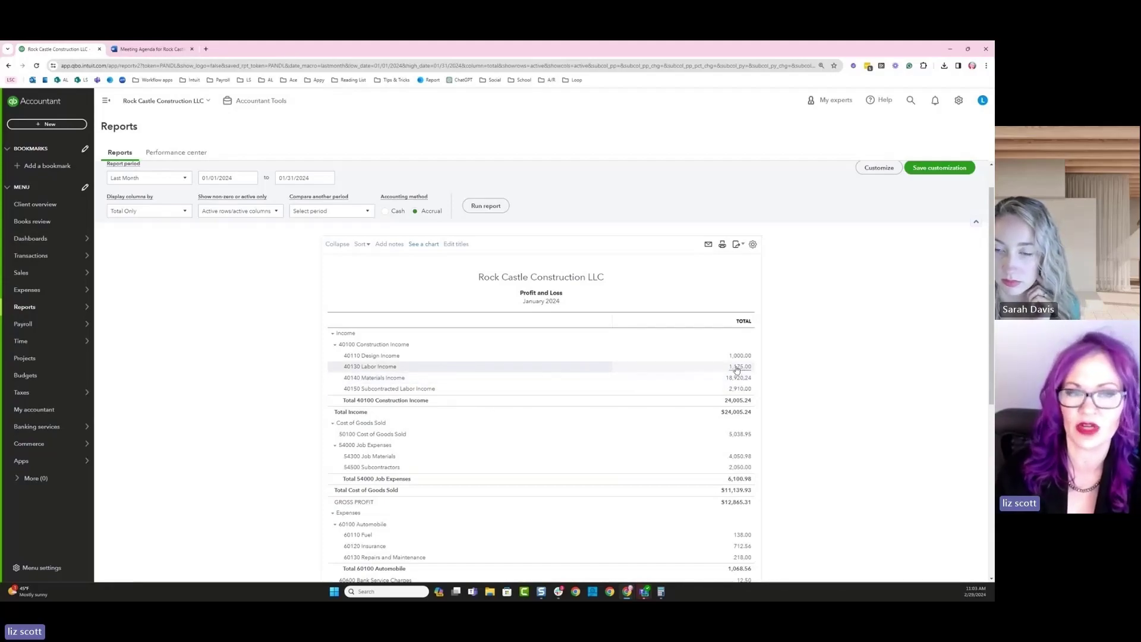
{"action": "scroll", "coordinate": [735, 370], "scroll_direction": "down", "scroll_amount": 6}
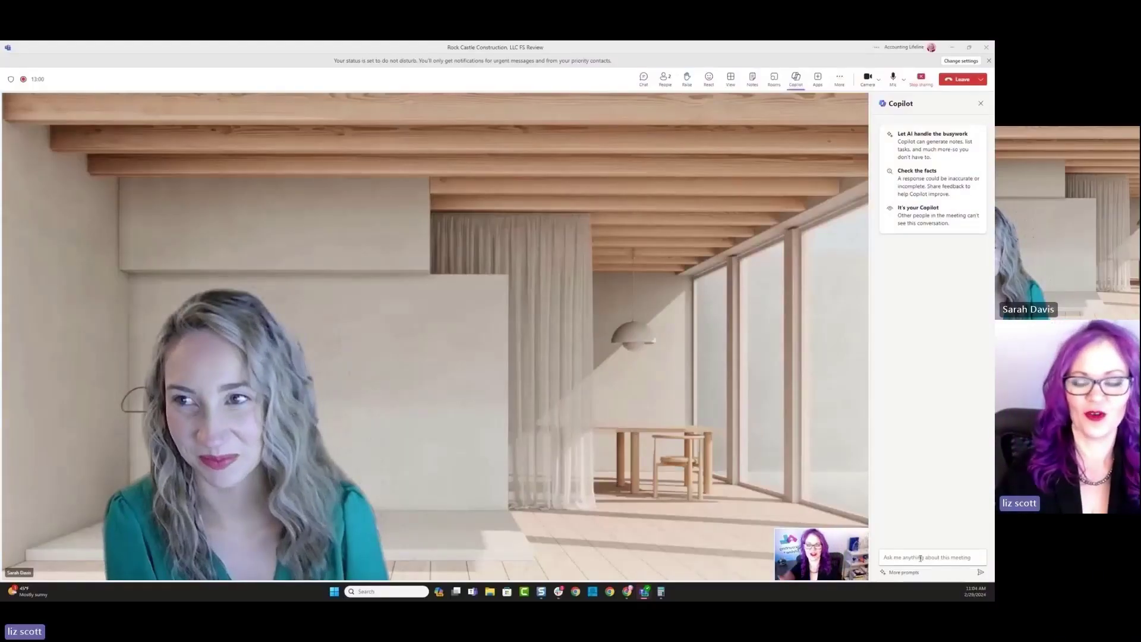
Use the 'Recap meeting so far' Copilot prompt to get a key-topics summary.
{"action": "left_click", "coordinate": [910, 574]}
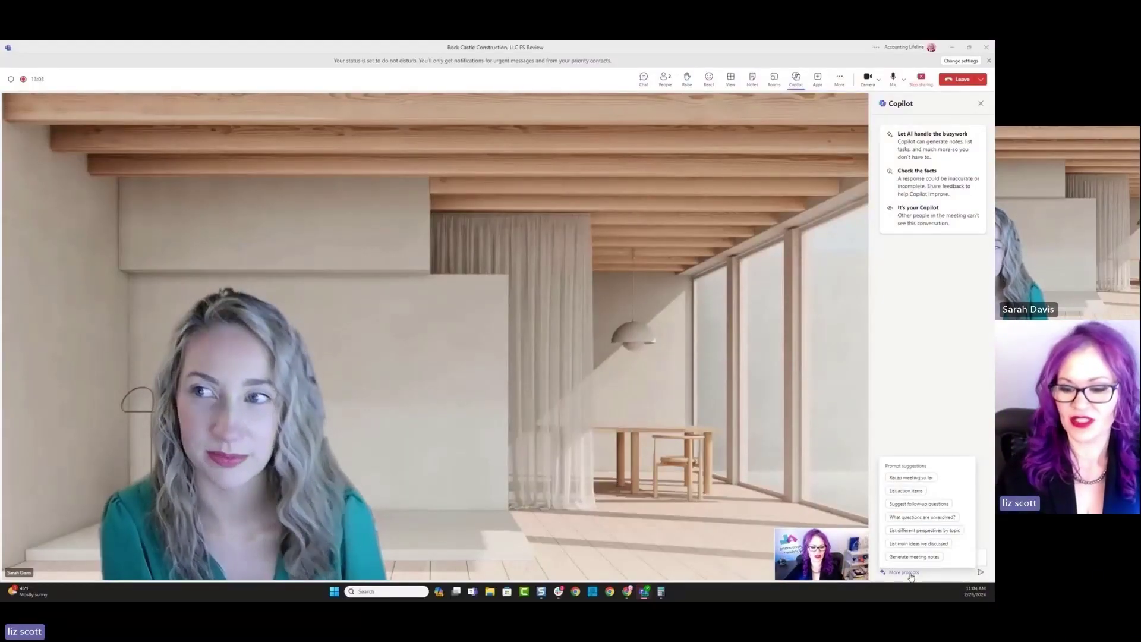
{"action": "left_click", "coordinate": [917, 480]}
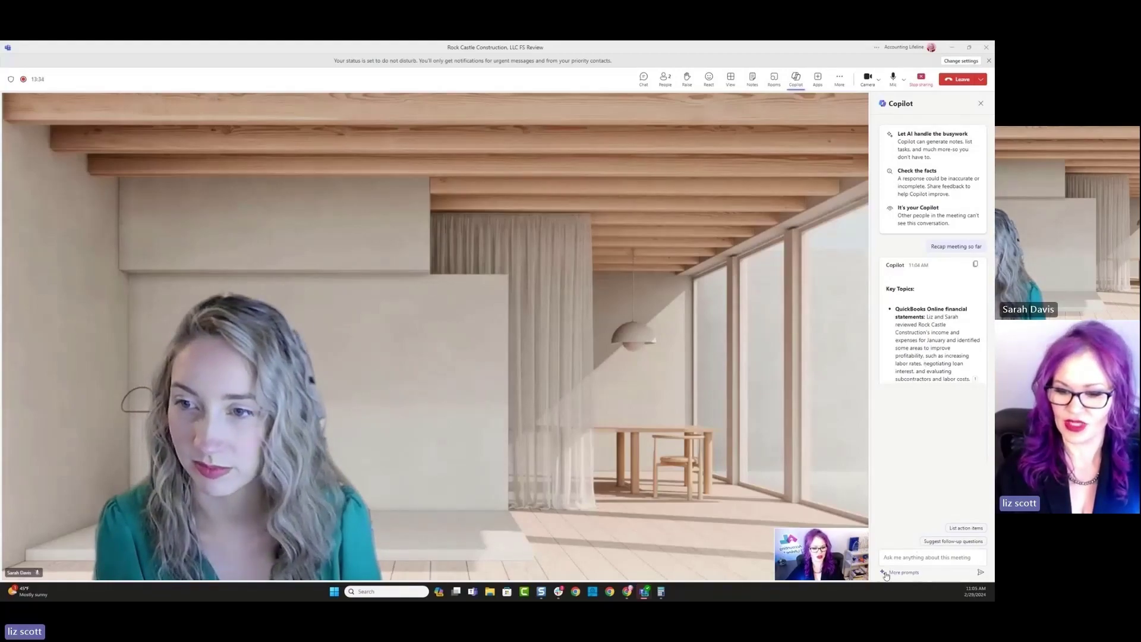
Have Copilot list action items like subcontractor costs and vehicle-loan rates, then show more prompts.
{"action": "left_click", "coordinate": [940, 542]}
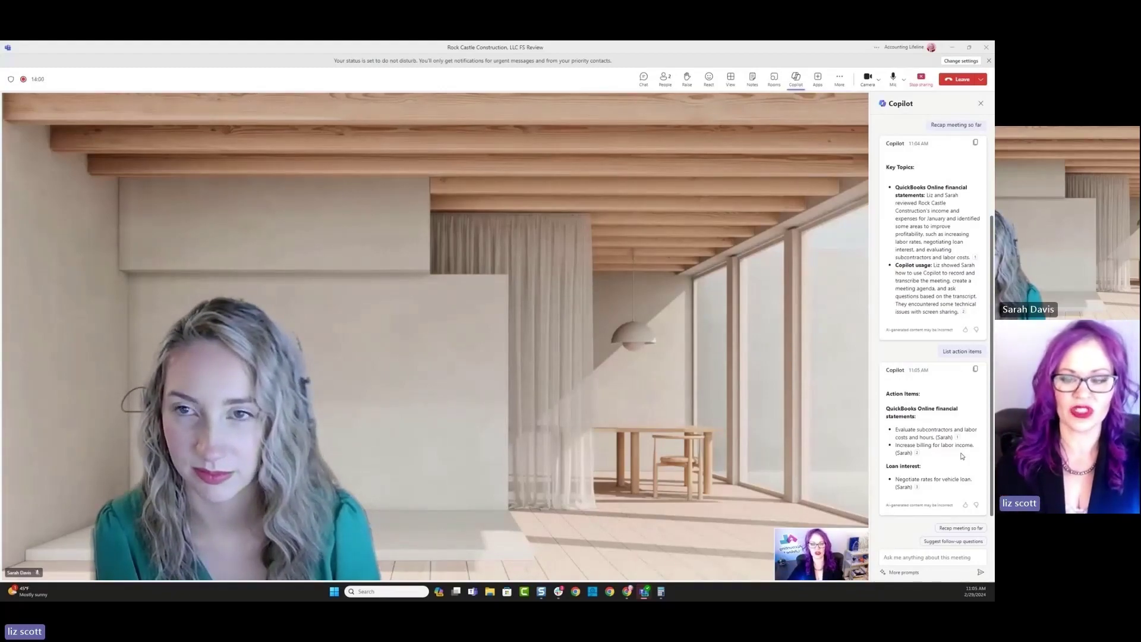
{"action": "mouse_move", "coordinate": [958, 437]}
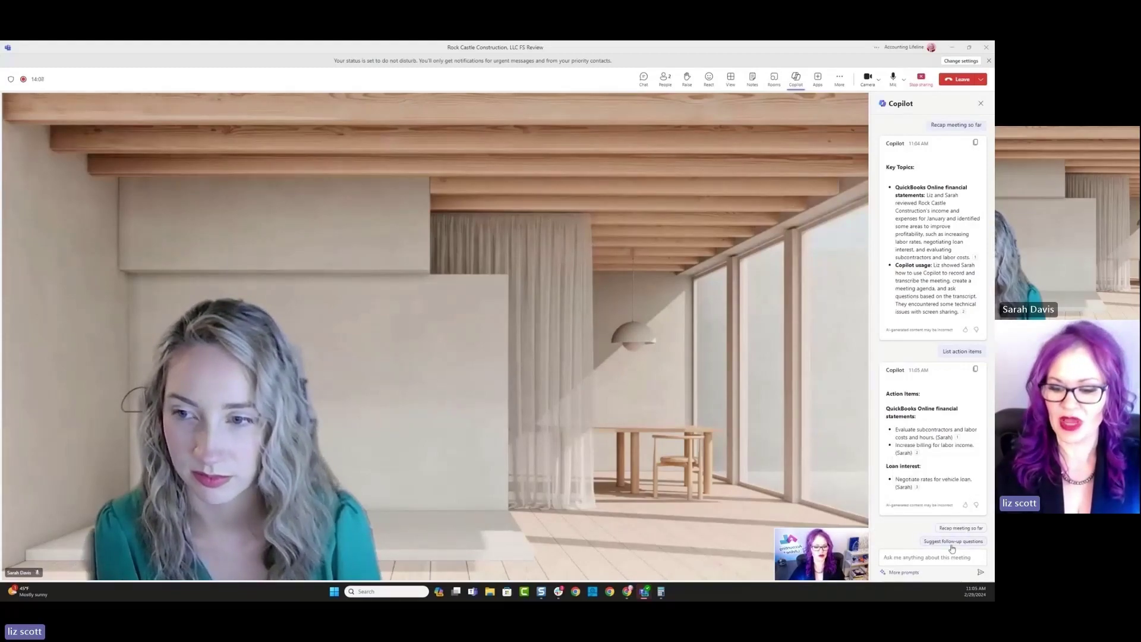
{"action": "left_click", "coordinate": [885, 573]}
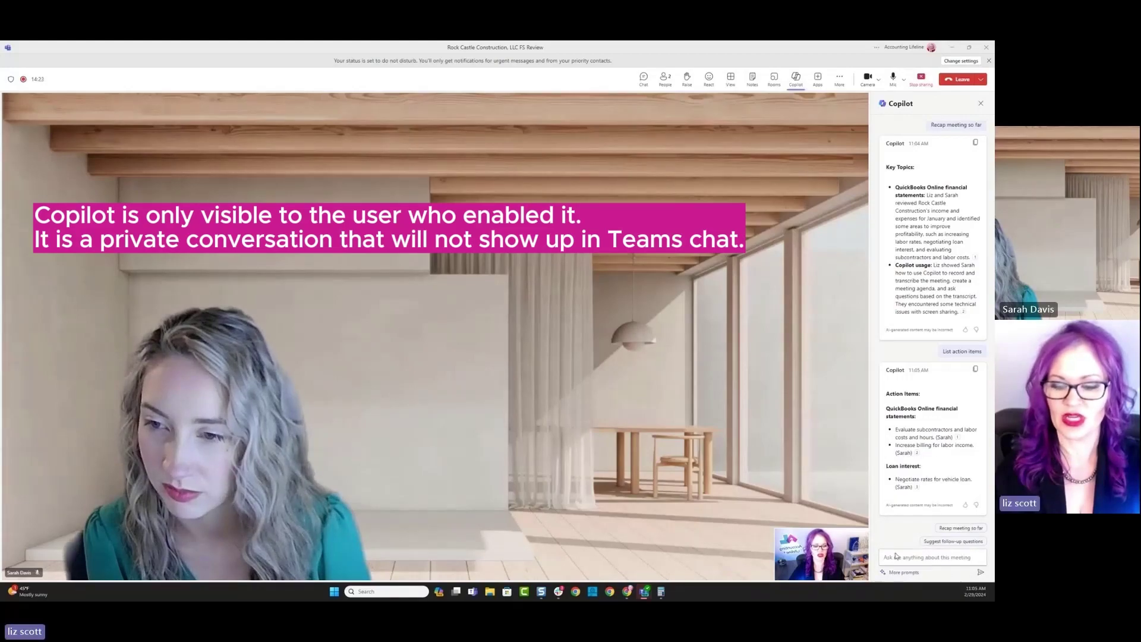
Ask Copilot to create a follow-up meeting agenda based on today's conversation.
{"action": "left_click", "coordinate": [897, 556]}
{"action": "type", "text": "C"}
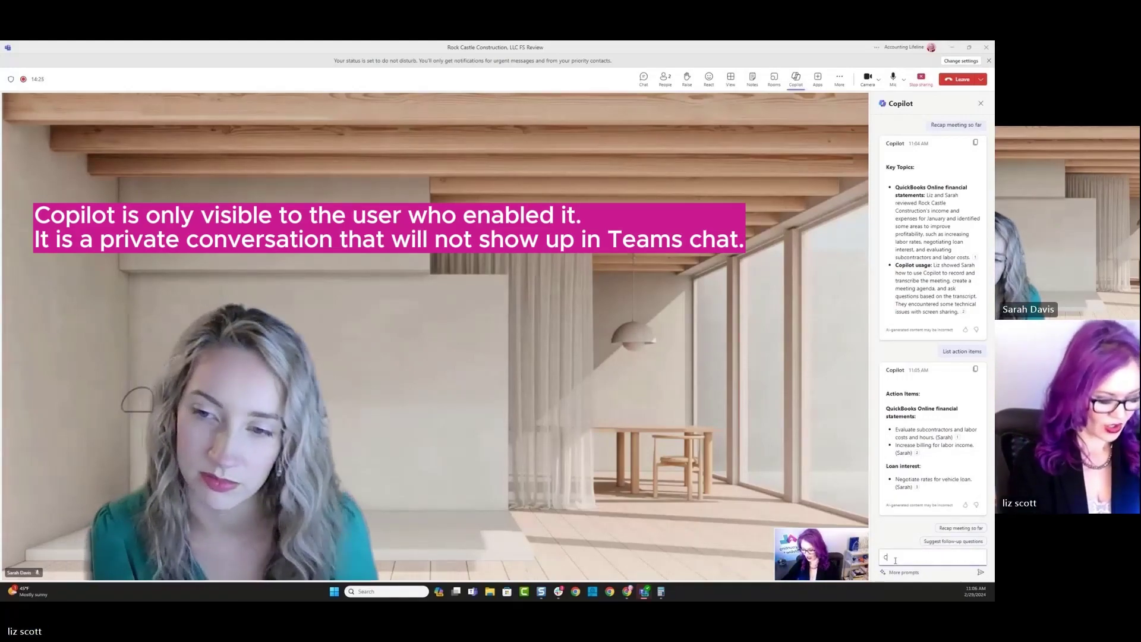
{"action": "type", "text": "reate a"}
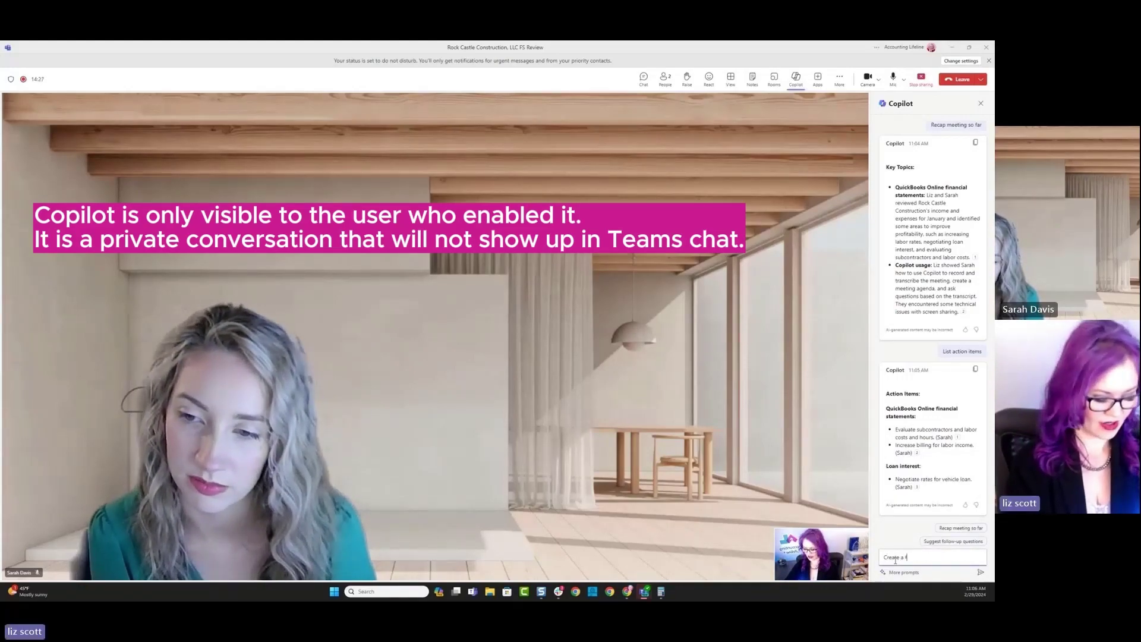
{"action": "type", "text": " followup me"}
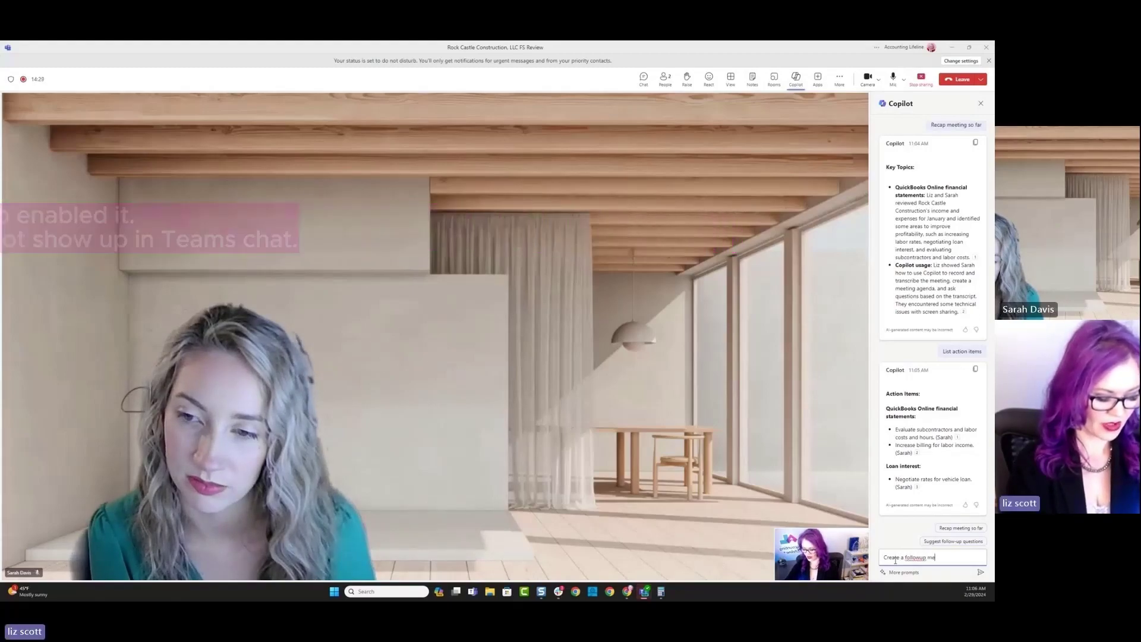
{"action": "type", "text": "etign asanda bas"}
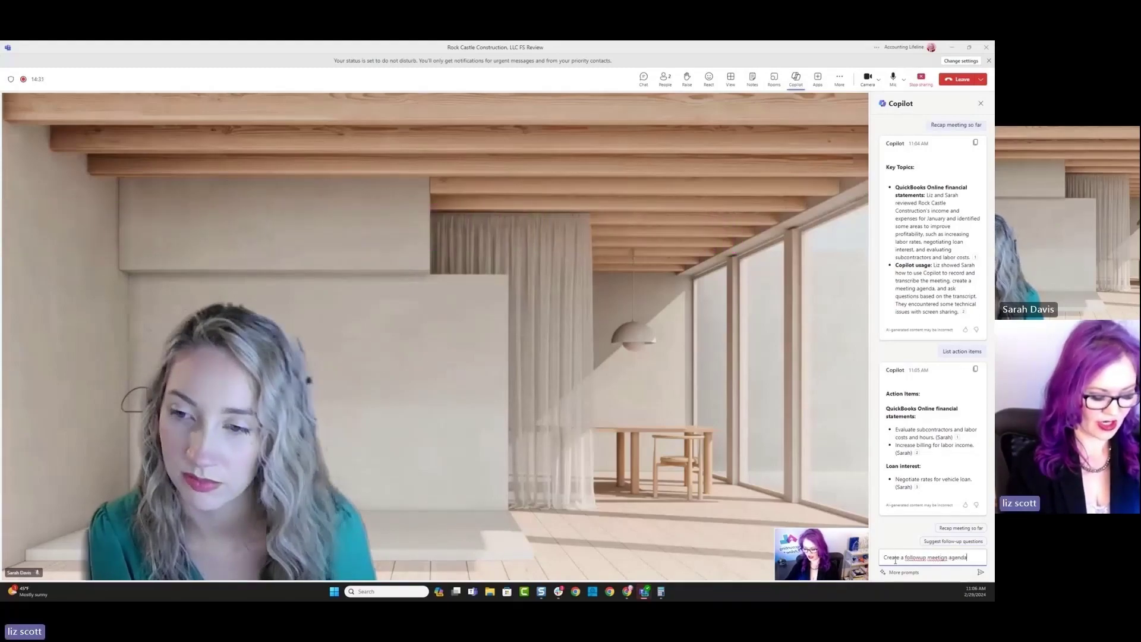
{"action": "type", "text": "ed o"}
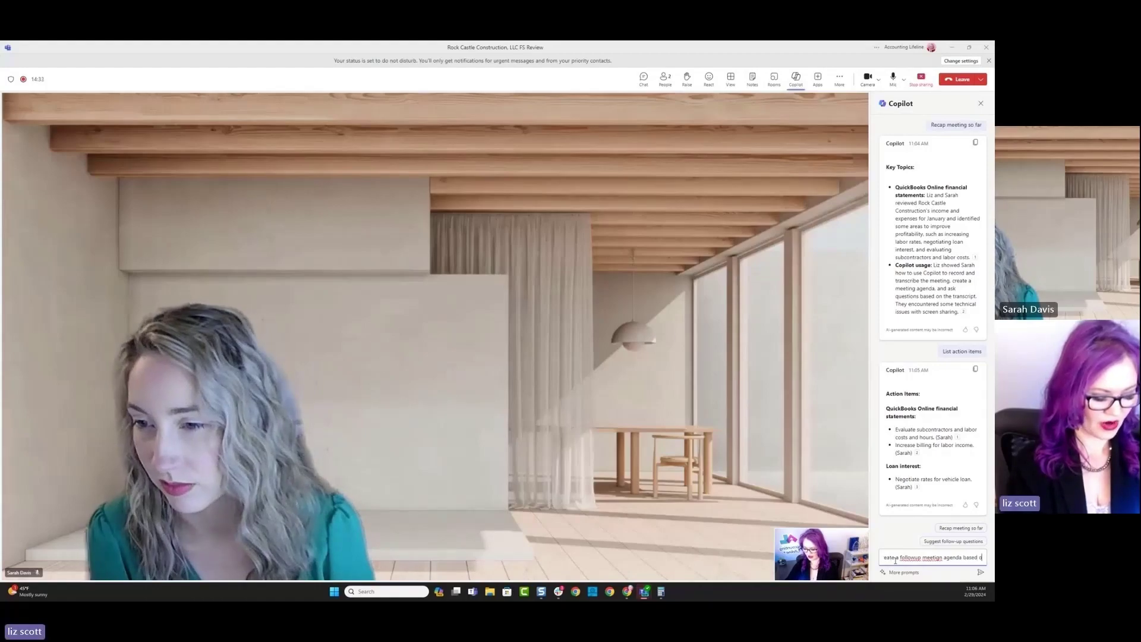
{"action": "type", "text": "n today's c"}
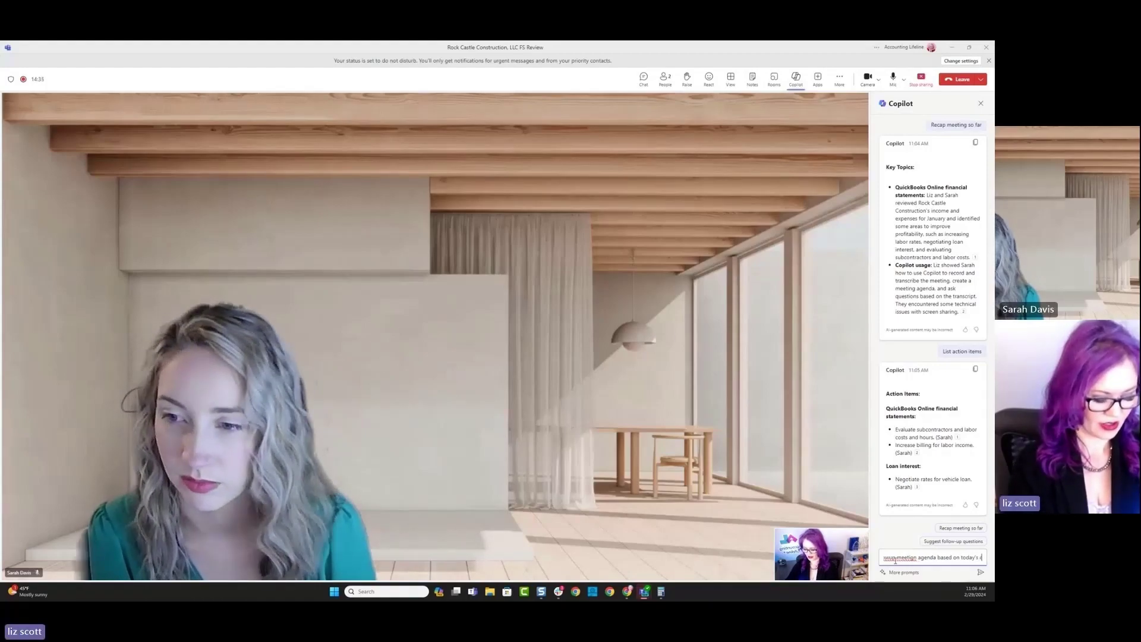
{"action": "type", "text": "onversation"}
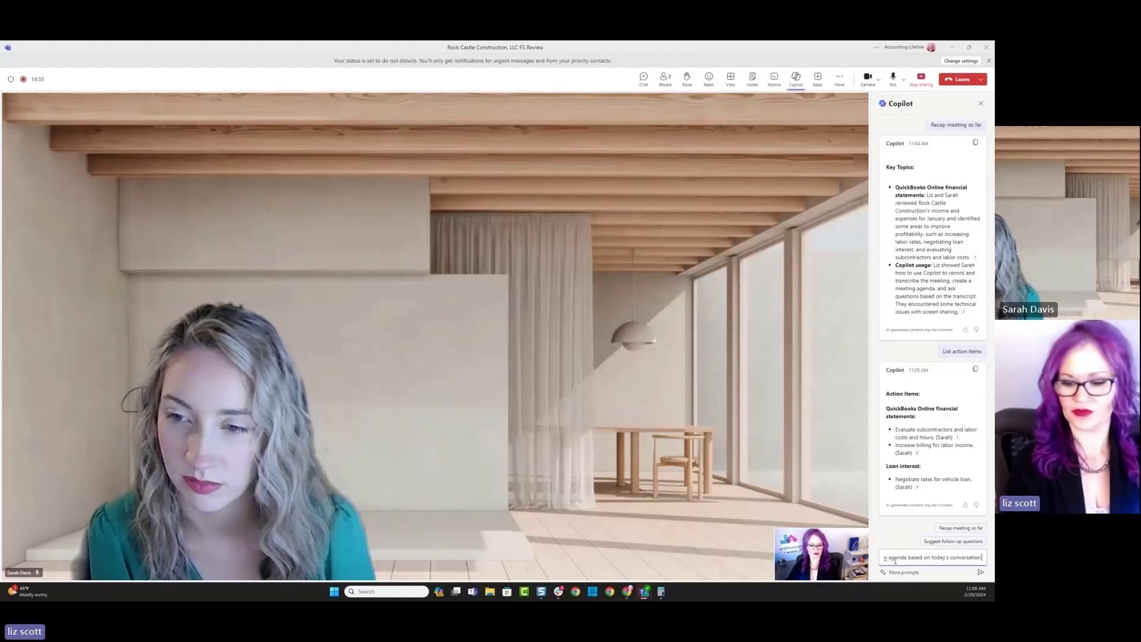
{"action": "key", "text": "Return"}
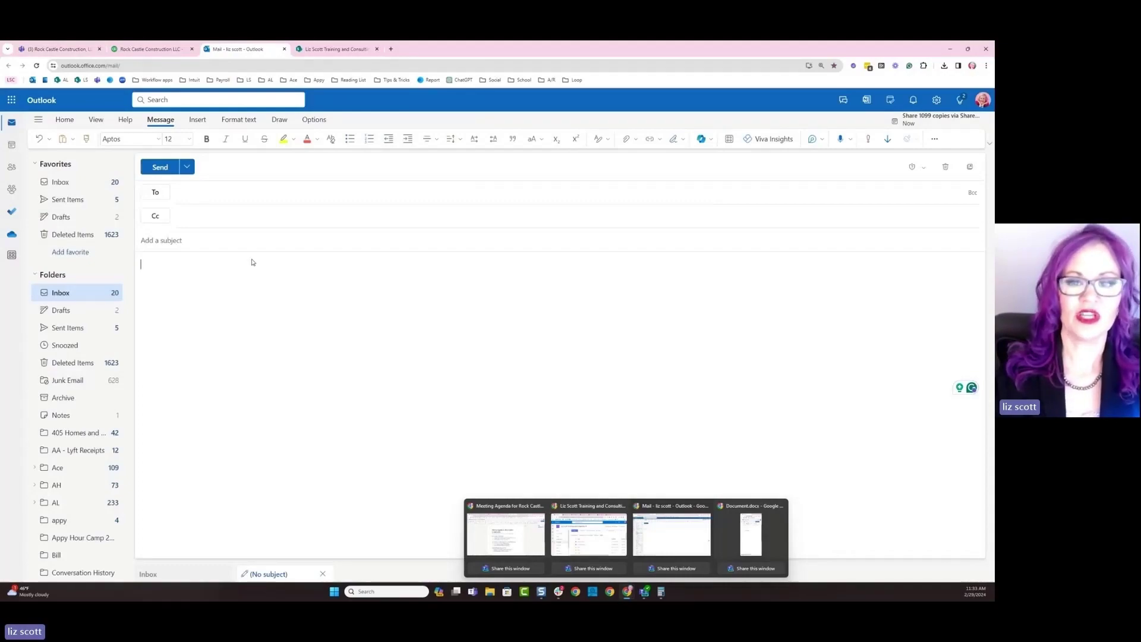
Have Draft with Copilot create a meeting summary email from the pasted meeting notes.
{"action": "left_click", "coordinate": [700, 145]}
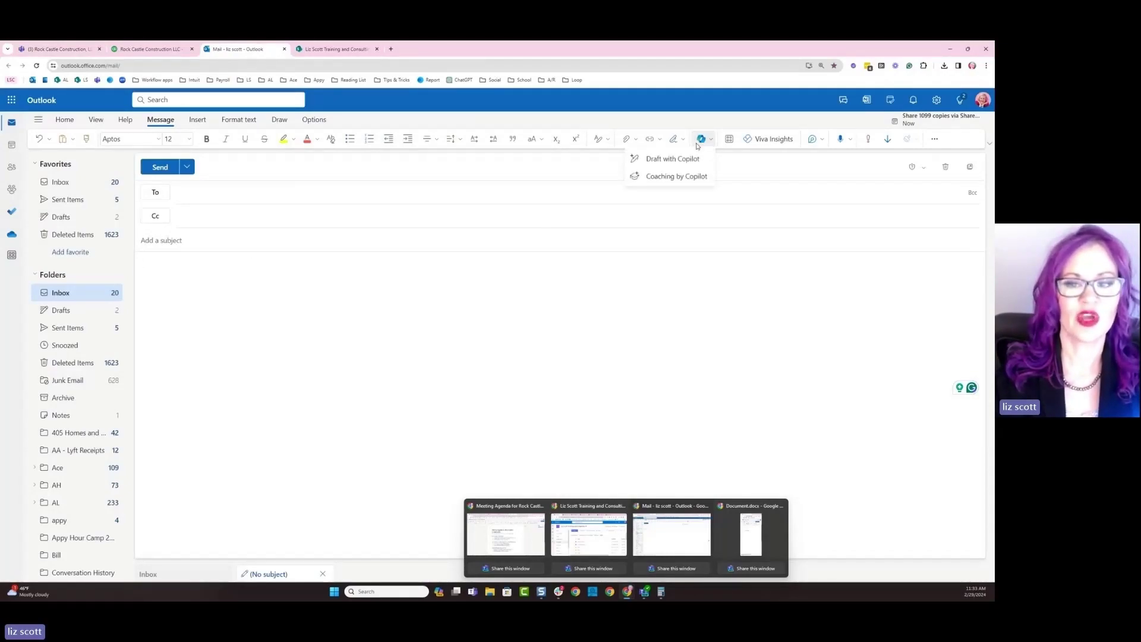
{"action": "left_click", "coordinate": [666, 159]}
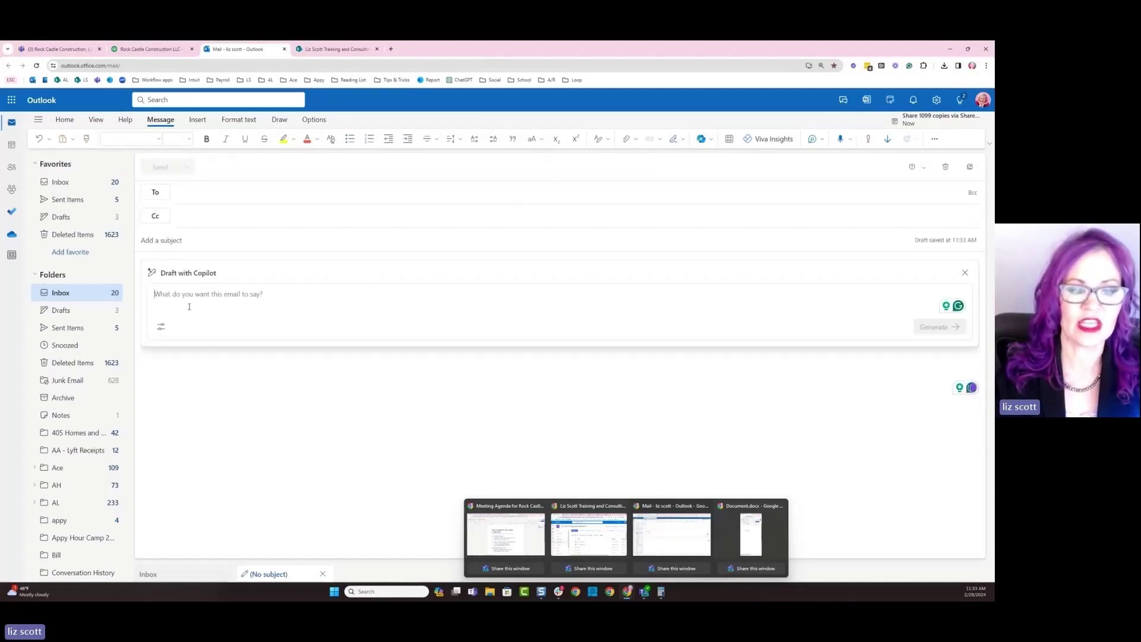
{"action": "left_click", "coordinate": [190, 299]}
{"action": "type", "text": "C"}
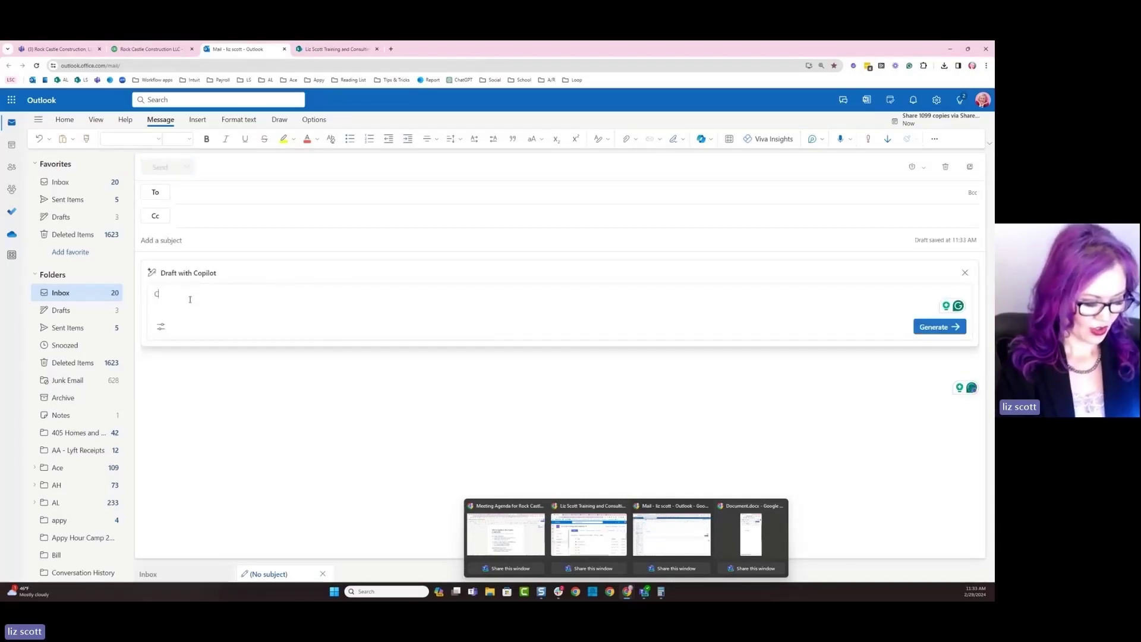
{"action": "type", "text": "reate a"}
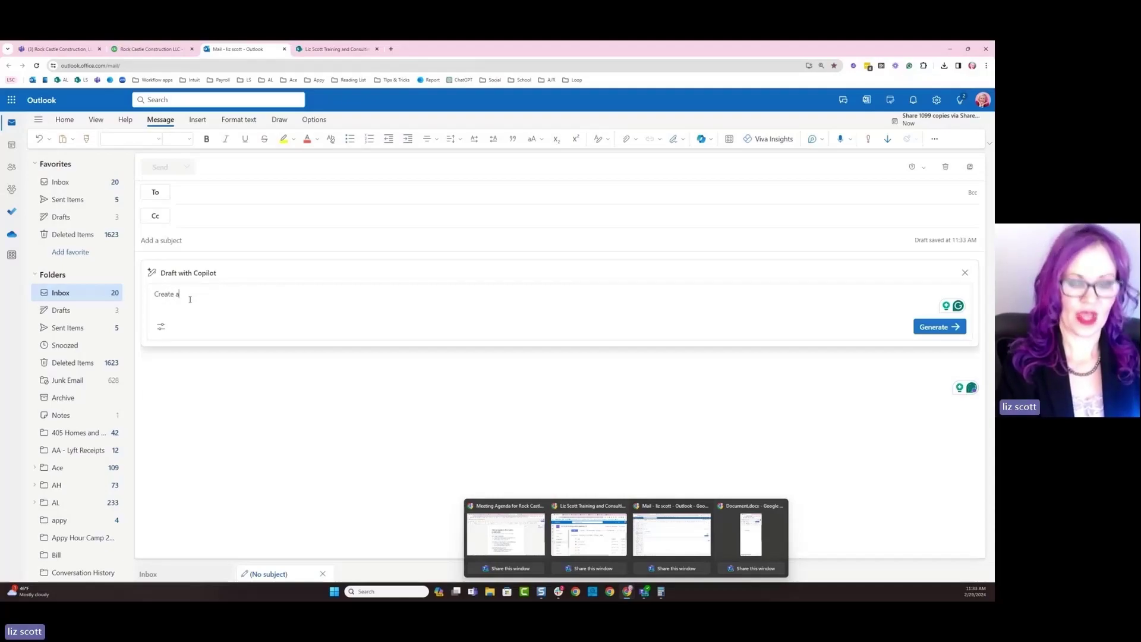
{"action": "type", "text": " meeting summary us"}
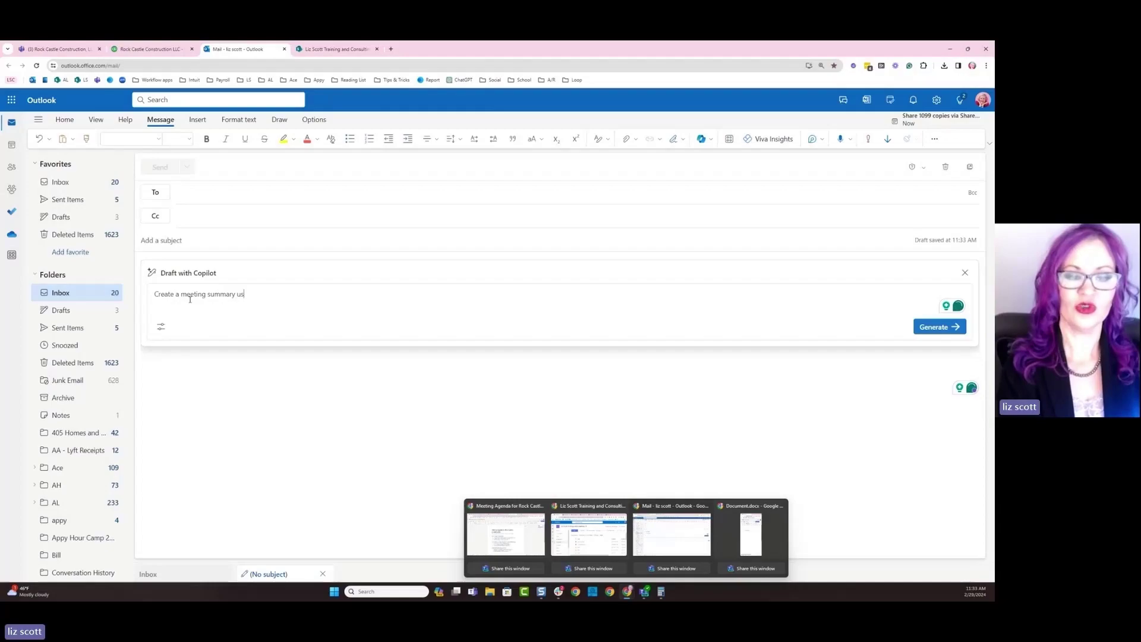
{"action": "type", "text": "ing the fol"}
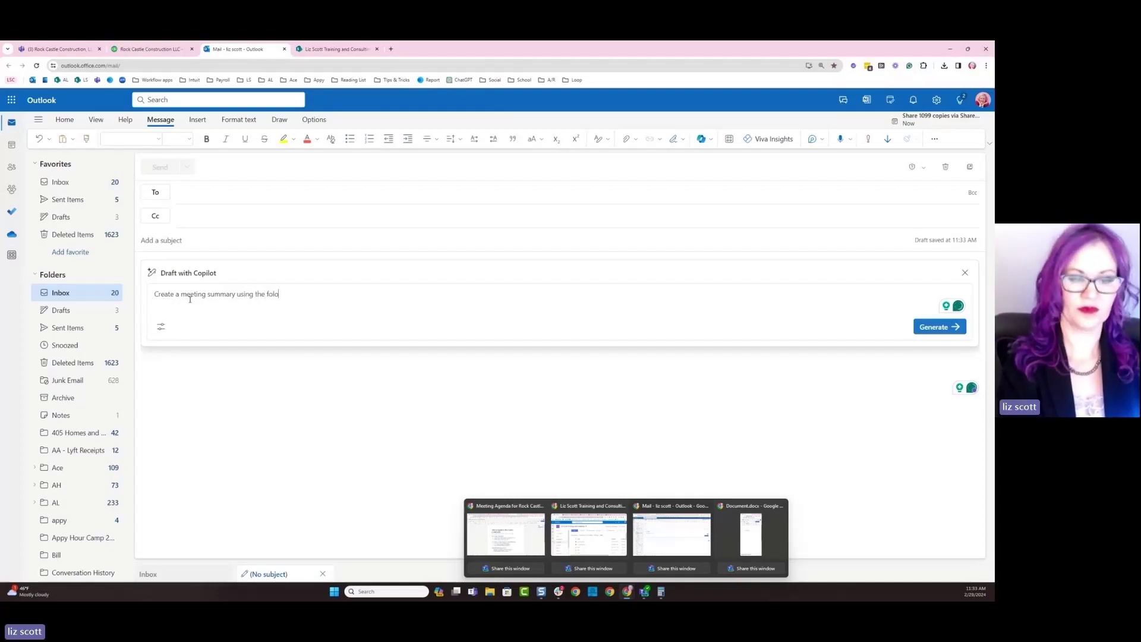
{"action": "type", "text": "lowing"}
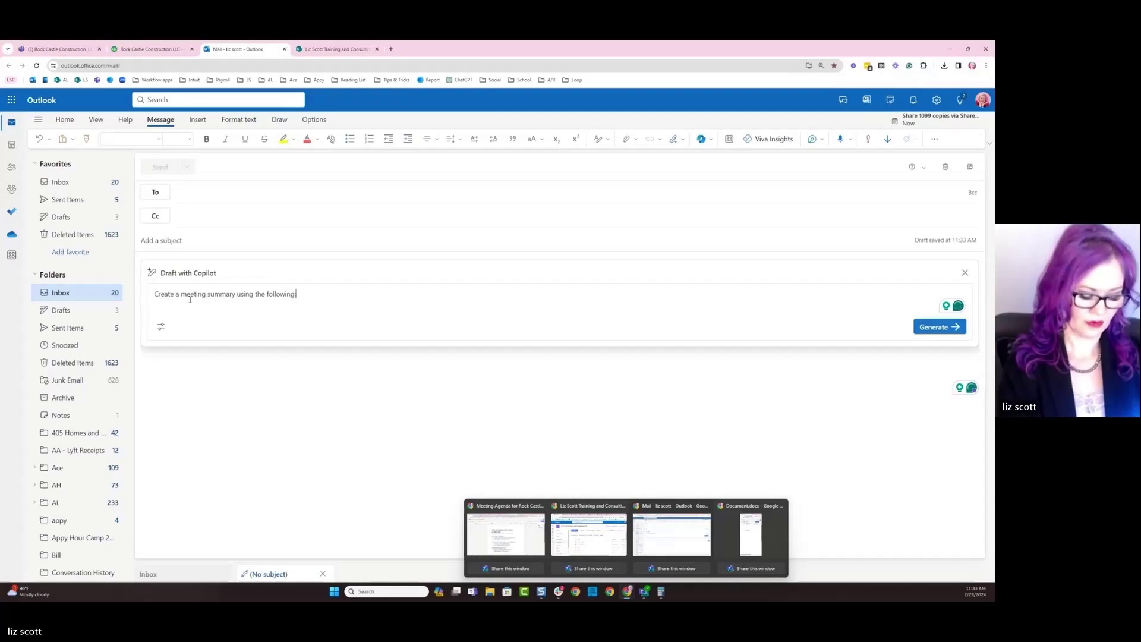
{"action": "key", "text": "ctrl+v"}
{"action": "key", "text": "Return"}
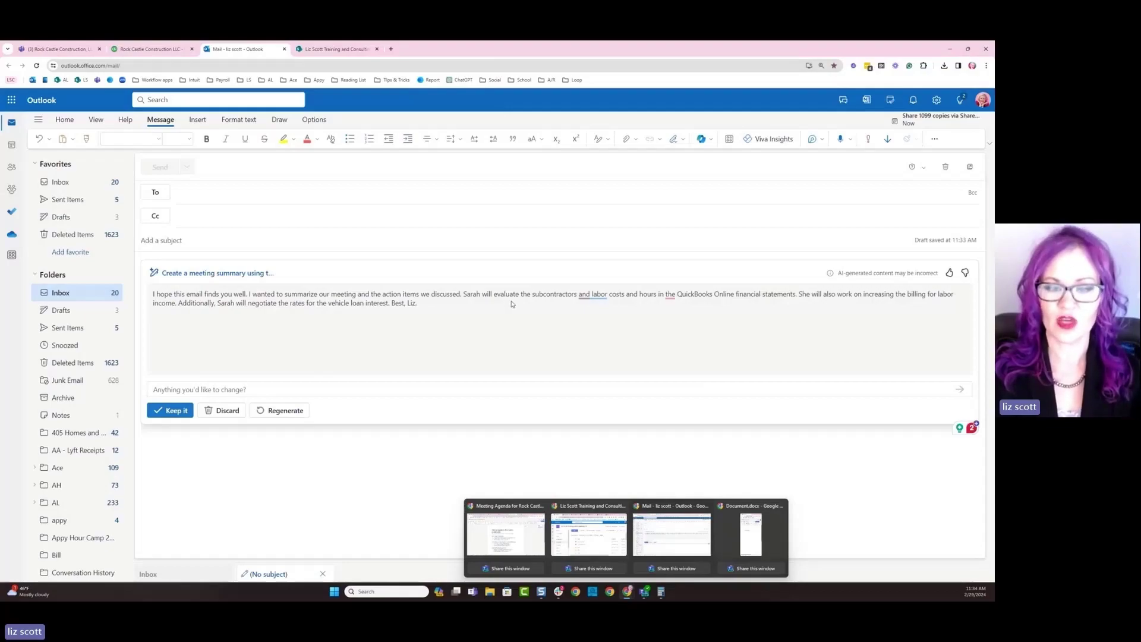
Review Copilot's finished meeting-summary draft, still pending acceptance, through its closing sign-off.
{"action": "mouse_move", "coordinate": [596, 297]}
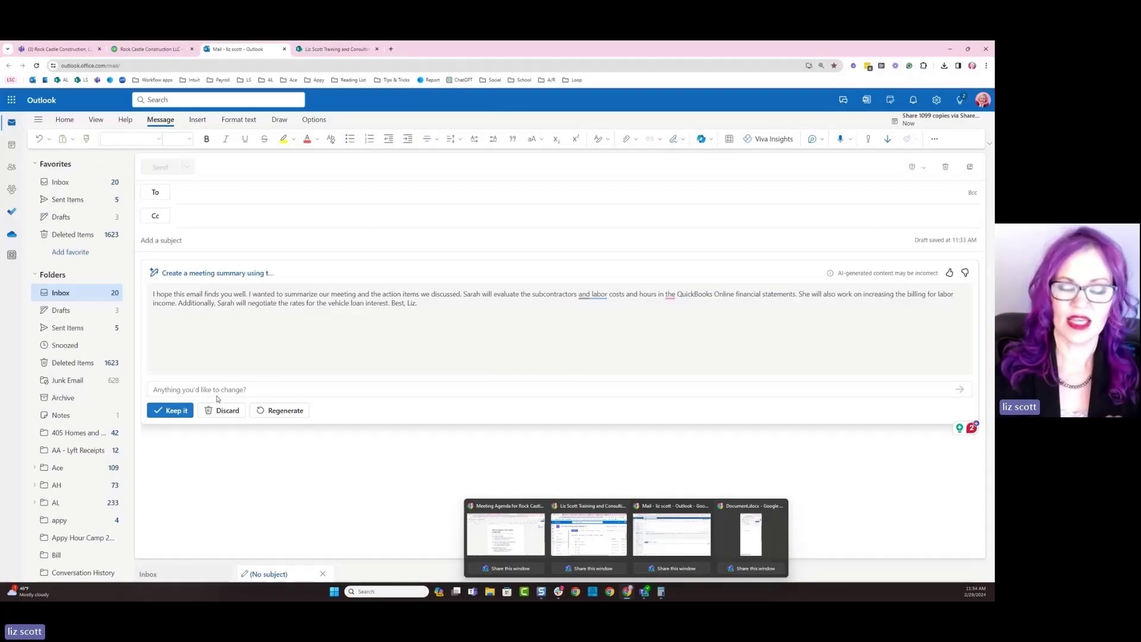
Keep the Copilot summary in the email and add a greeting line addressed to the client above it.
{"action": "left_click", "coordinate": [171, 410]}
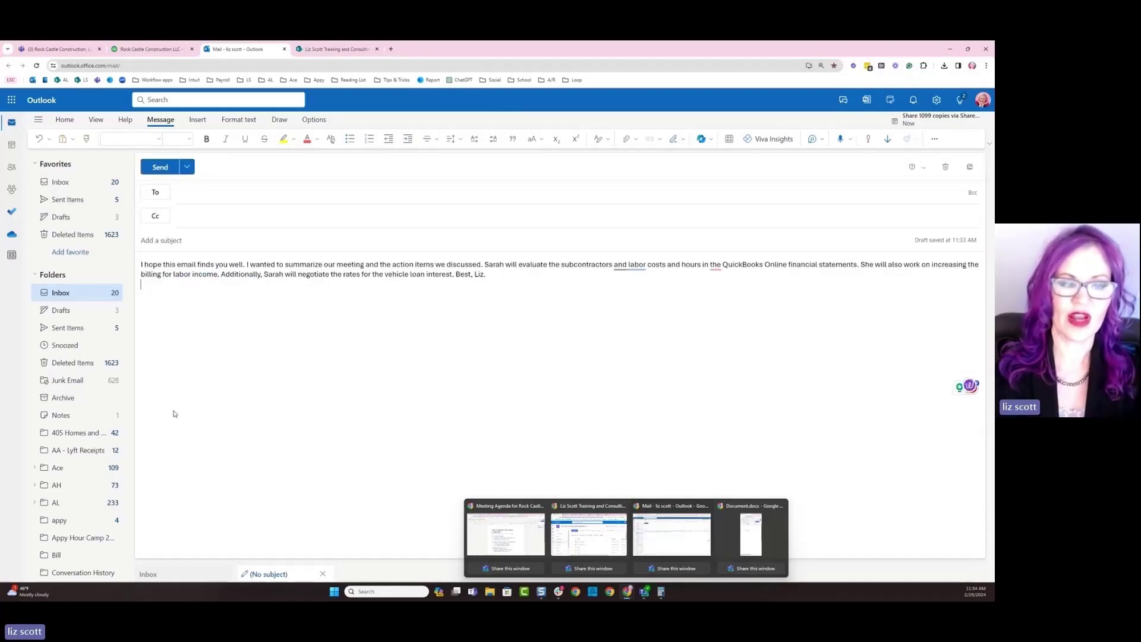
{"action": "left_click", "coordinate": [142, 264]}
{"action": "key", "text": "Return"}
{"action": "key", "text": "Up"}
{"action": "type", "text": "Hi"}
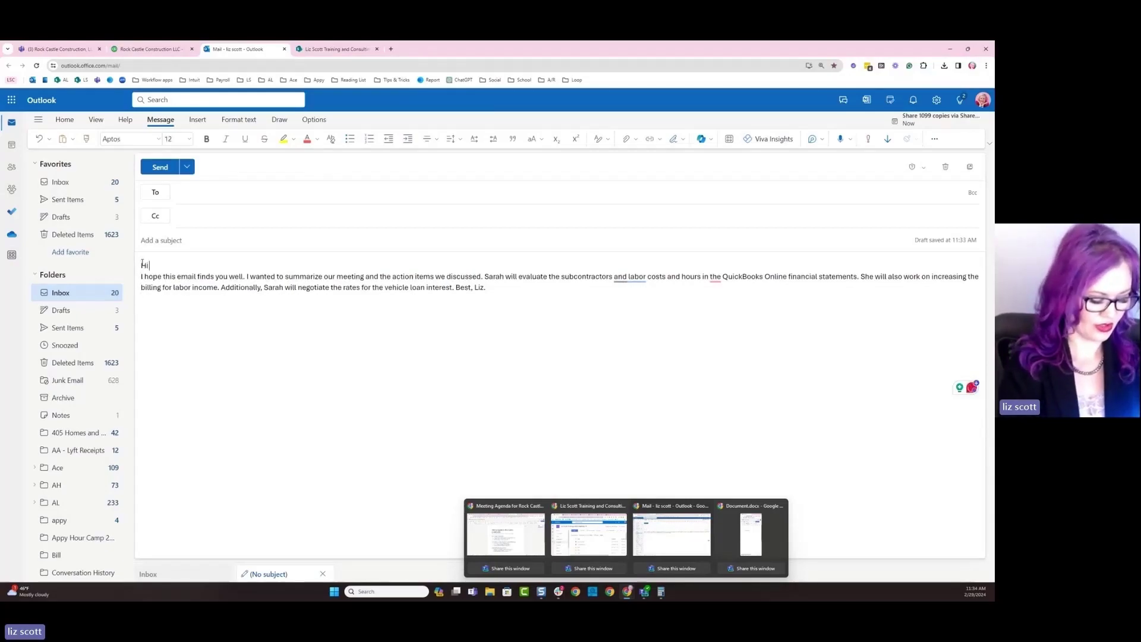
{"action": "type", "text": " Sarah,"}
{"action": "key", "text": "Return"}
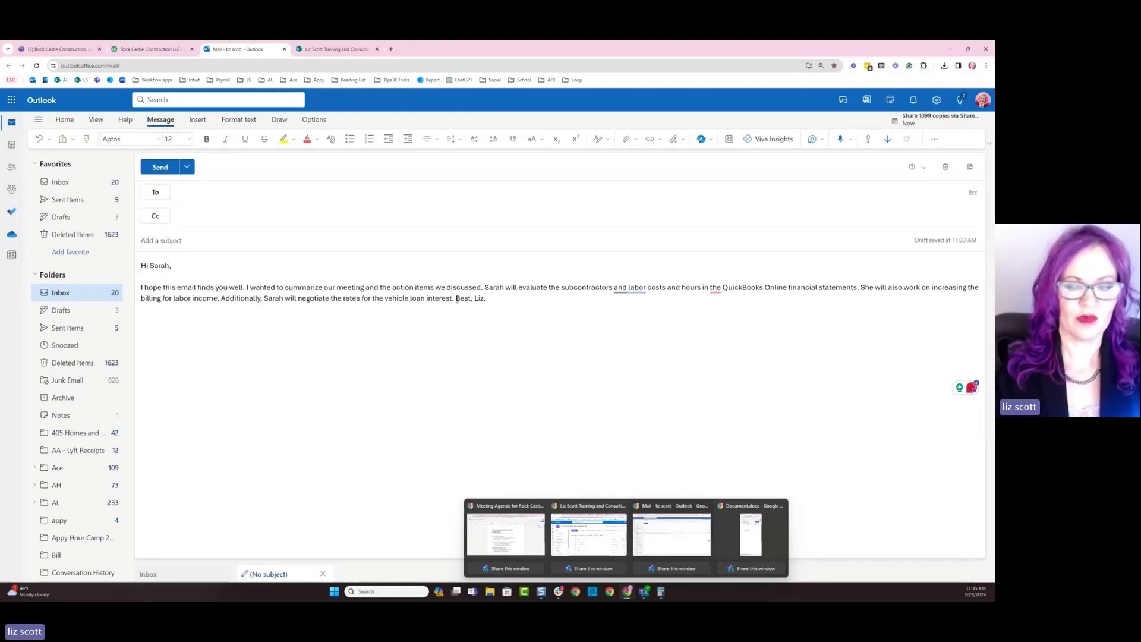
Put the sign-off on its own line and add 'Thank you for meeting today.' before the summary.
{"action": "key", "text": "Return"}
{"action": "key", "text": "Return"}
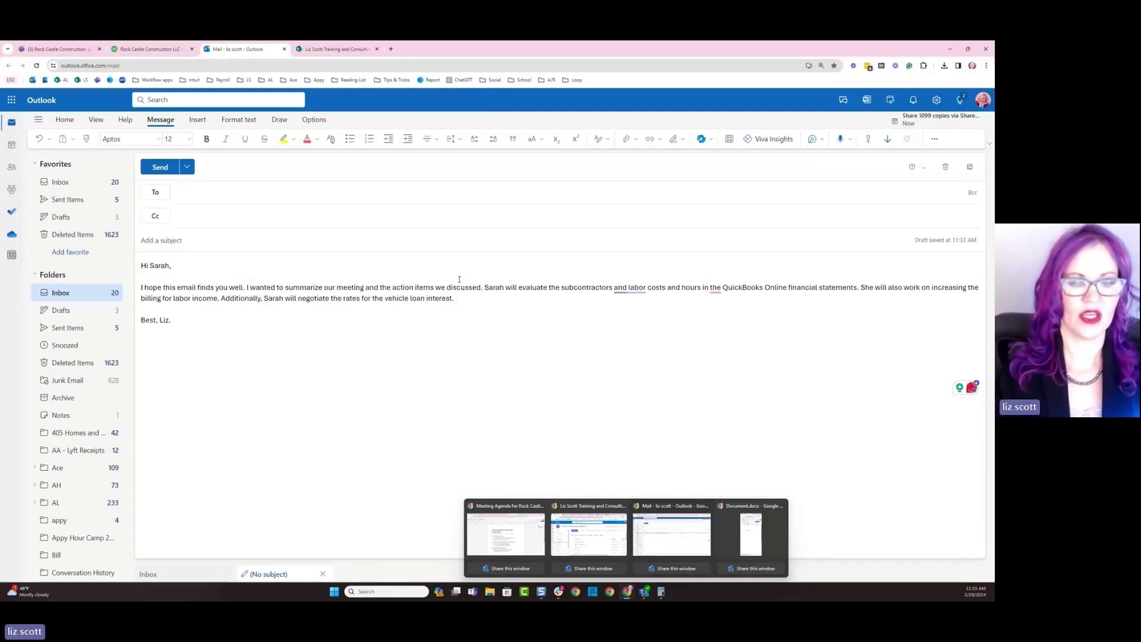
{"action": "left_click", "coordinate": [142, 287]}
{"action": "type", "text": "Thank you for meet"}
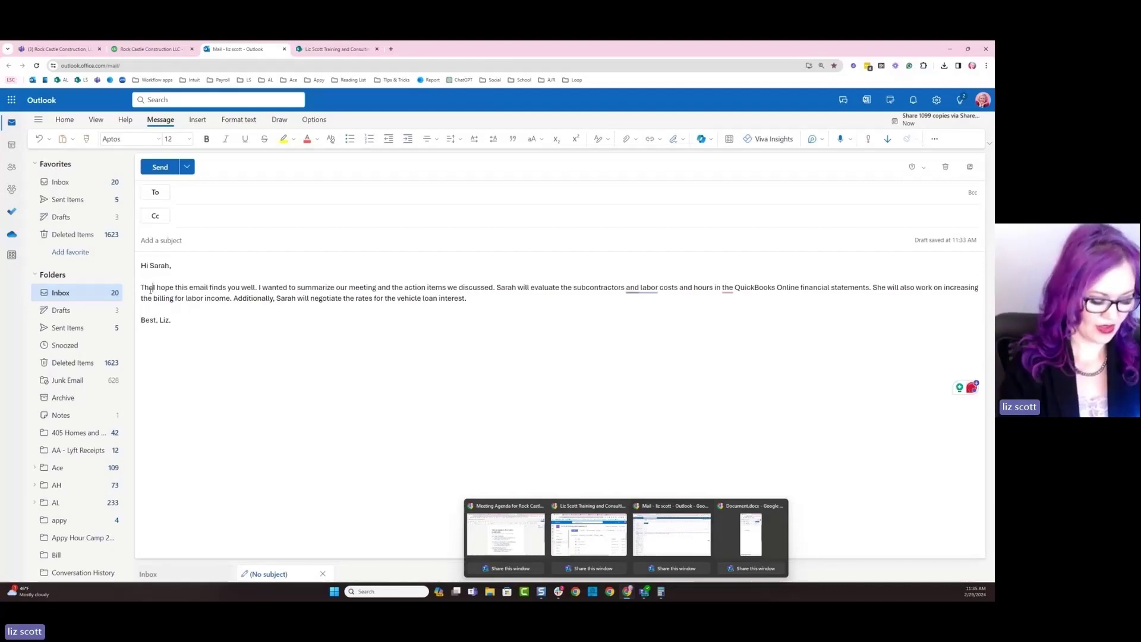
{"action": "type", "text": "ing today."}
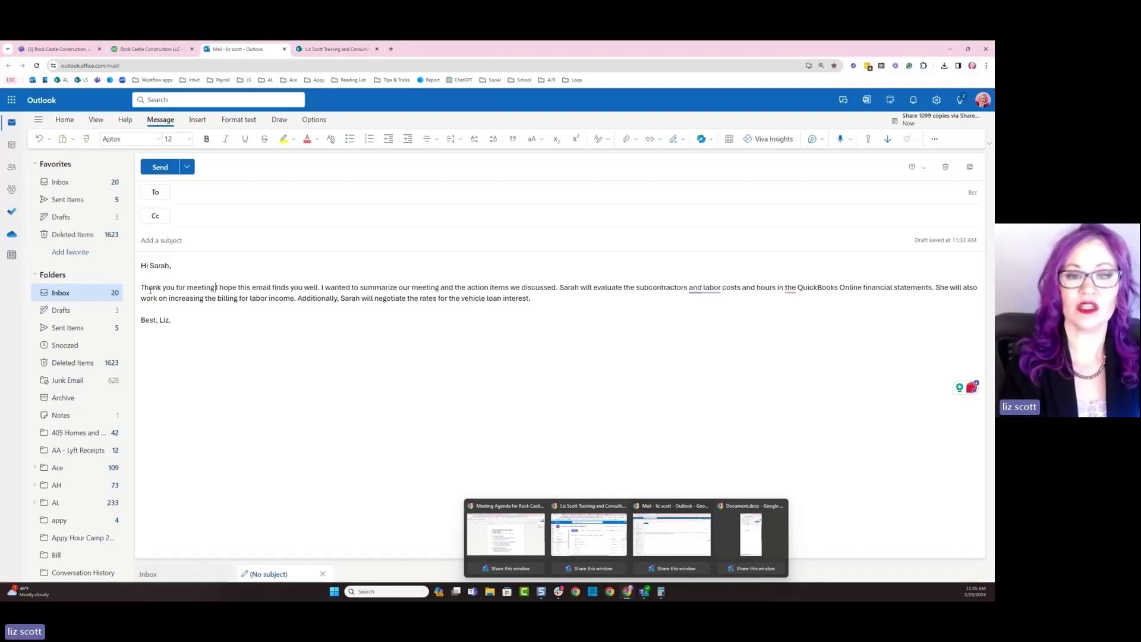
{"action": "key", "text": "Return"}
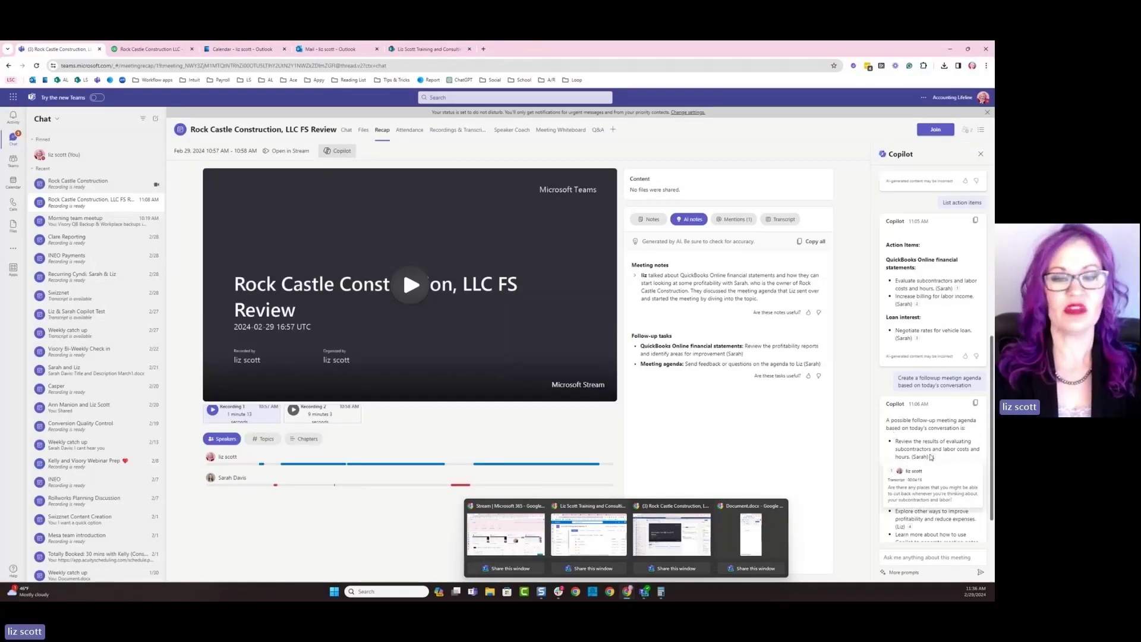
Copy Copilot's suggested follow-up meeting agenda from the meeting recap's Copilot pane.
{"action": "left_click", "coordinate": [976, 405]}
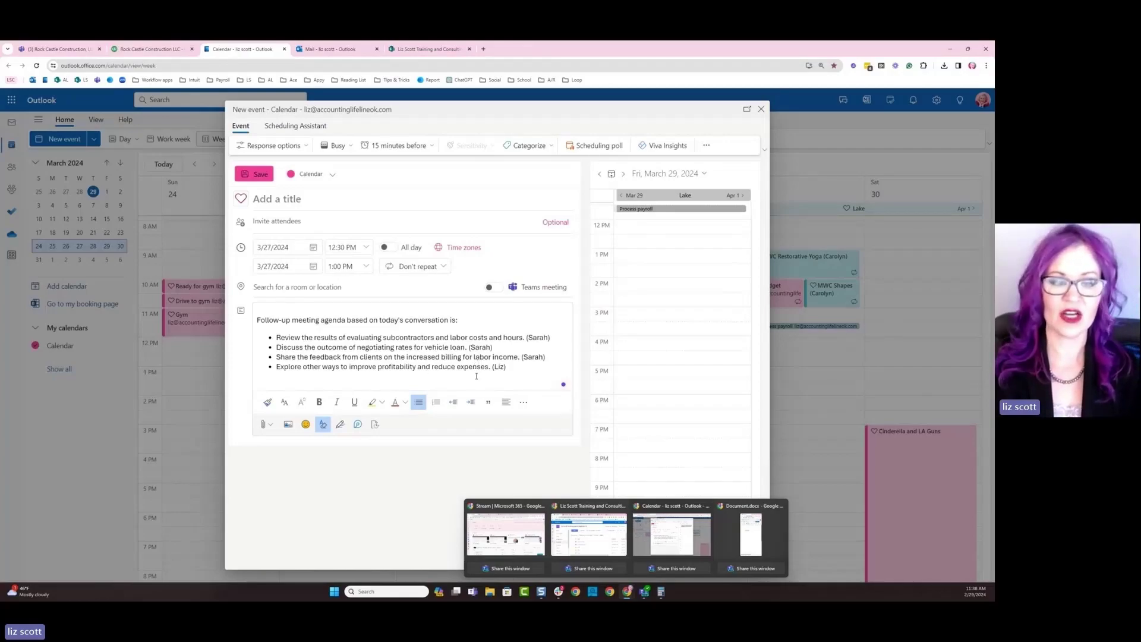
Review the four-item agenda in the 3/27/2024 12:30–1:00 PM event, checking the vehicle loan item's assignee.
{"action": "left_click", "coordinate": [261, 310]}
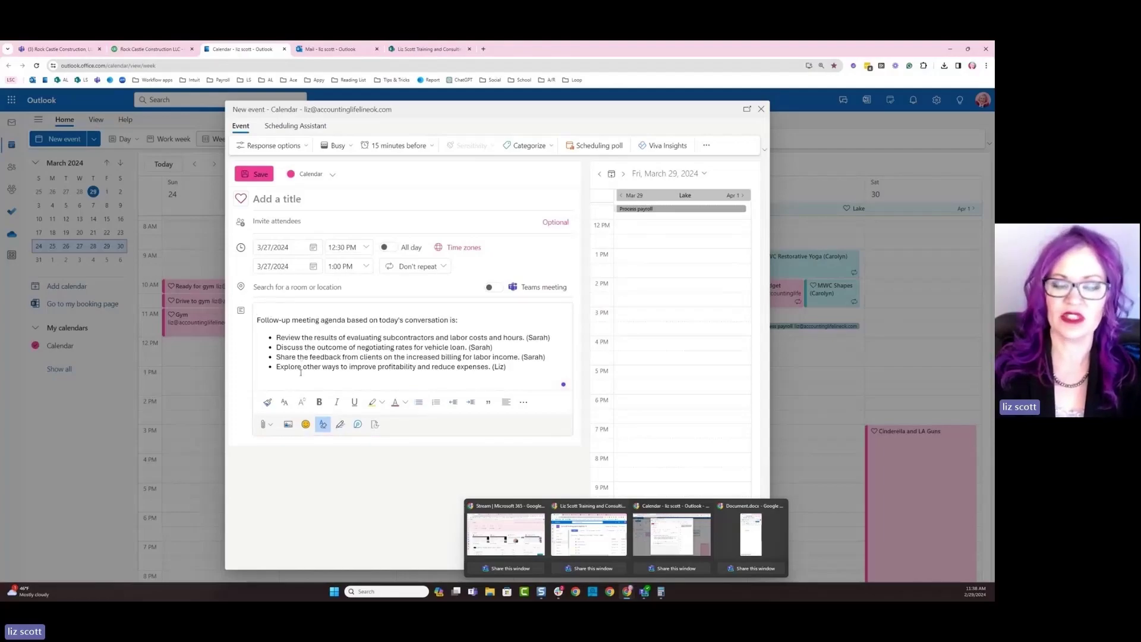
{"action": "left_click_drag", "start_coordinate": [466, 347], "coordinate": [496, 348]}
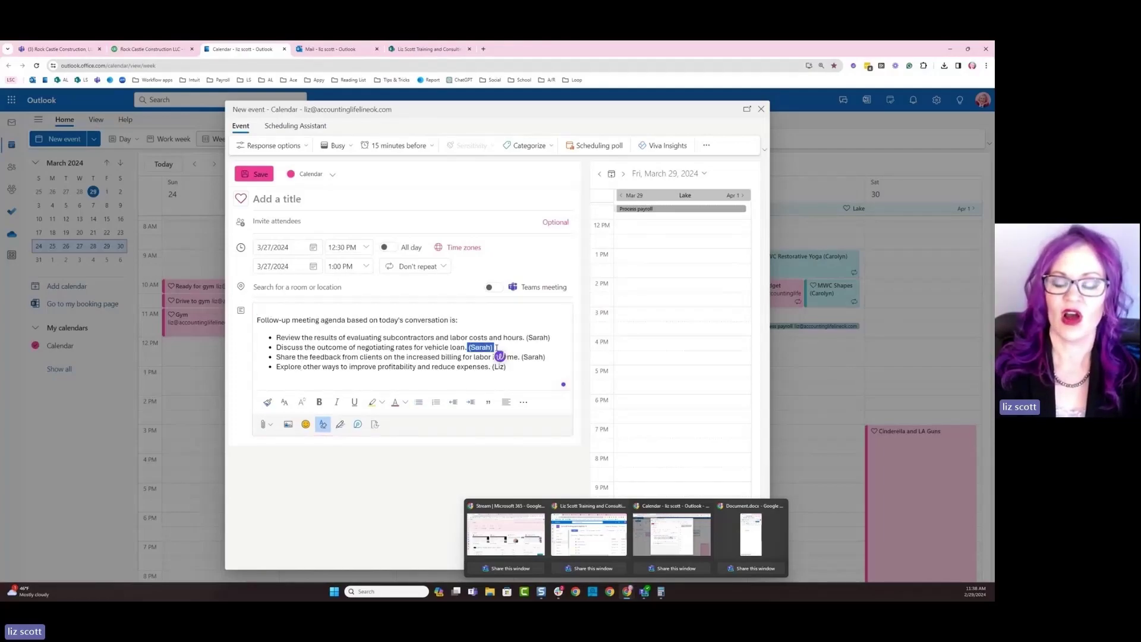
{"action": "left_click", "coordinate": [437, 359]}
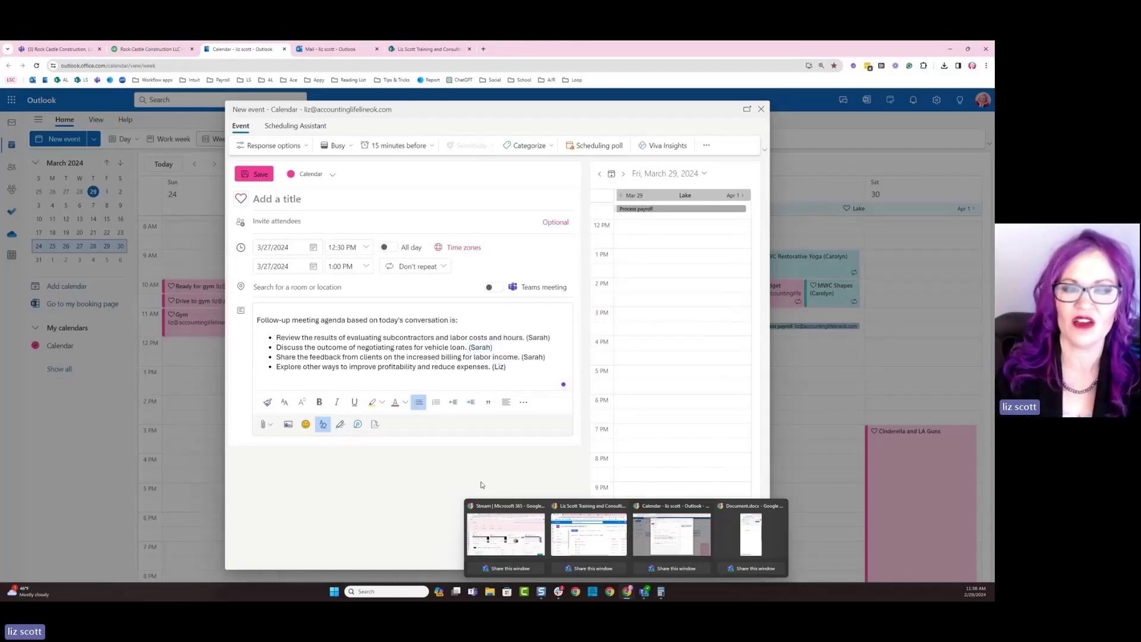